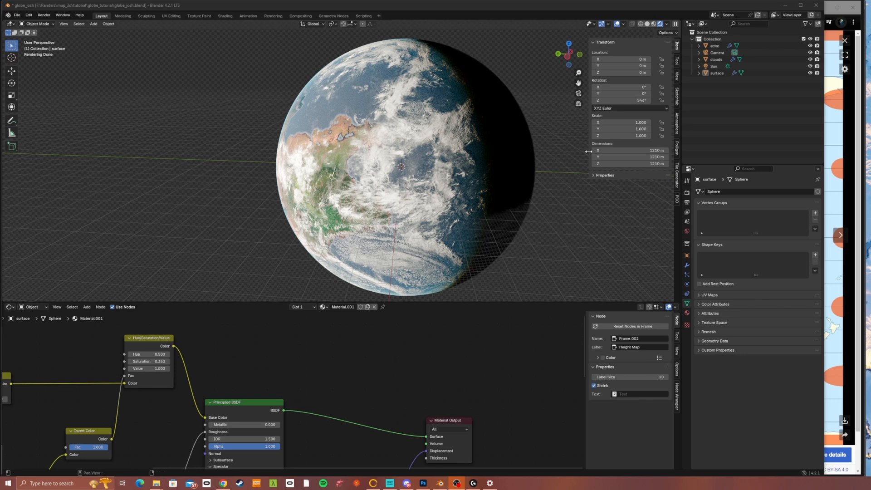
click(843, 166)
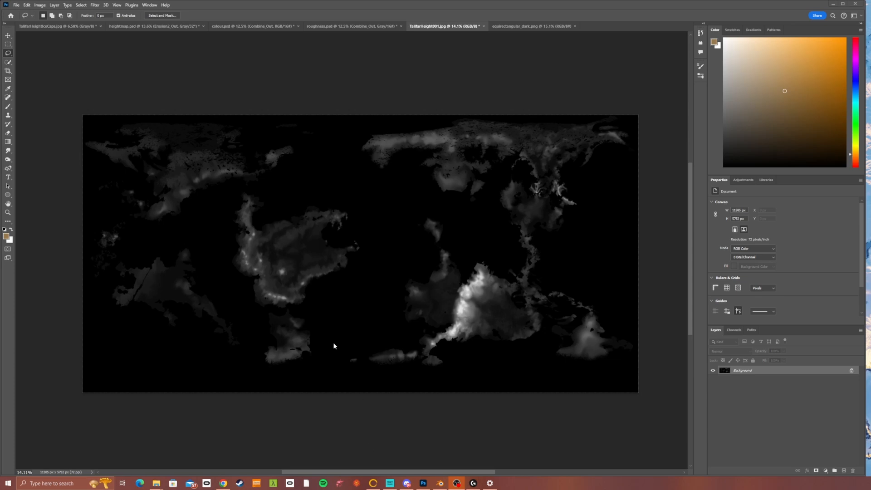
Try extending the height map's canvas height to 11585 pixels, anchored at the top centre, and undo the extension
click(39, 6)
click(49, 63)
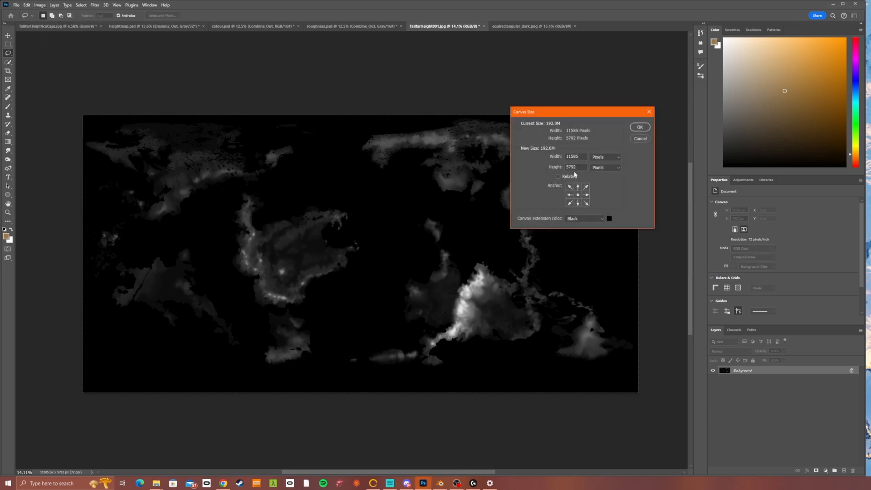
drag(581, 156, 564, 154)
key(ctrl+c)
double_click(578, 168)
key(ctrl+v)
click(578, 188)
click(641, 128)
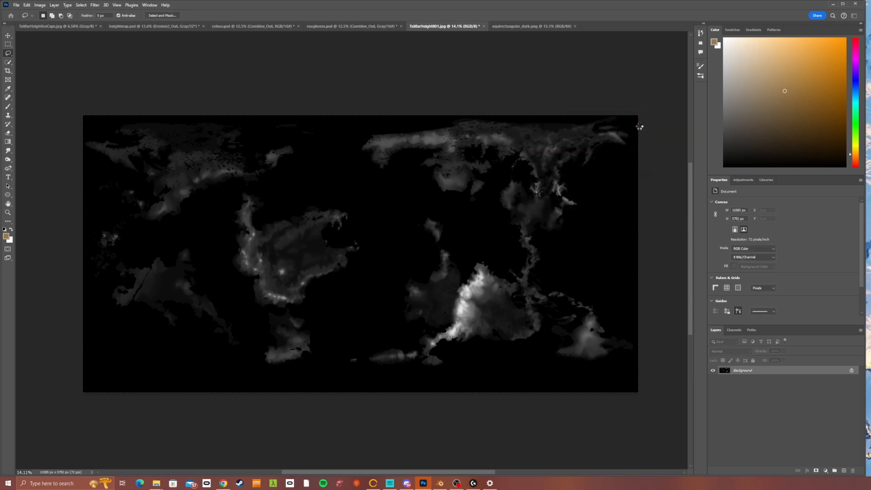
scroll(533, 263, down, 2)
scroll(533, 263, down, 5)
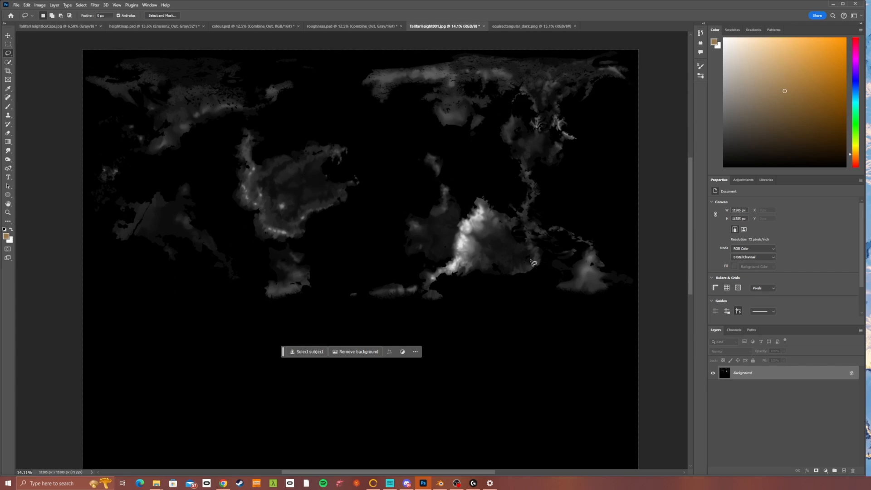
scroll(376, 178, up, 4)
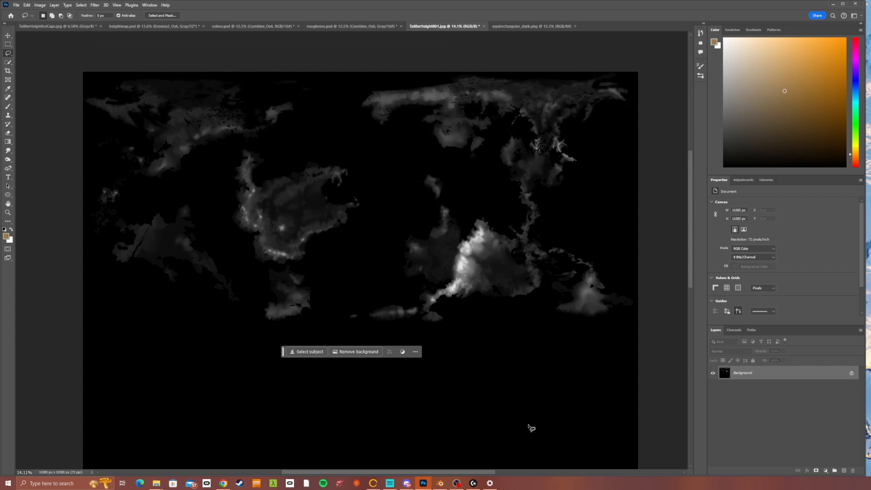
scroll(529, 413, down, 1)
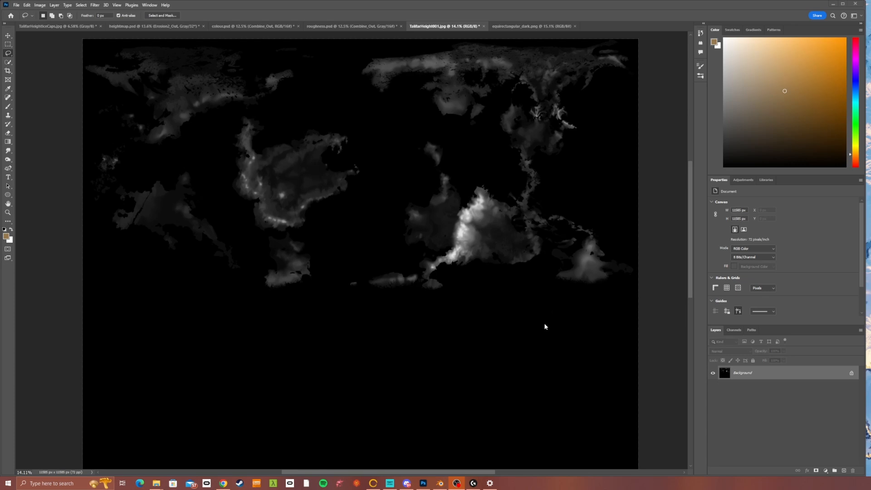
key(ctrl+z)
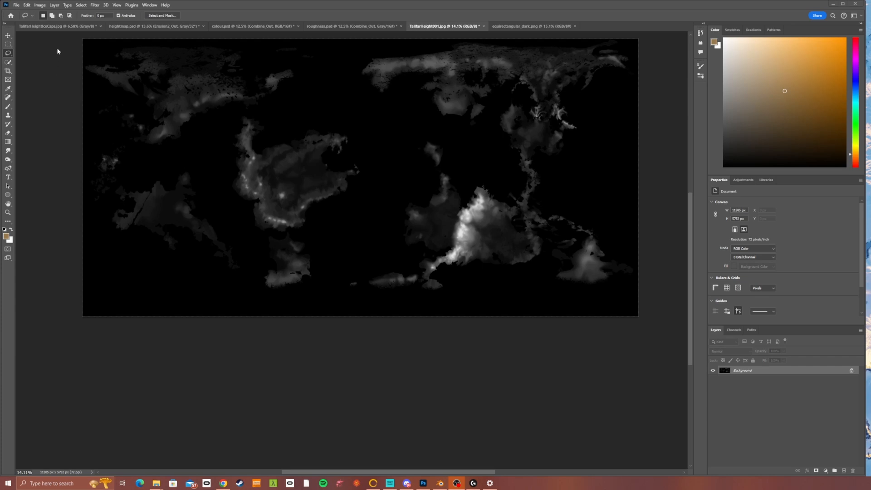
Reduce the canvas width to 5792 pixels with the anchor at the middle of the left edge, accepting the clipping
click(40, 5)
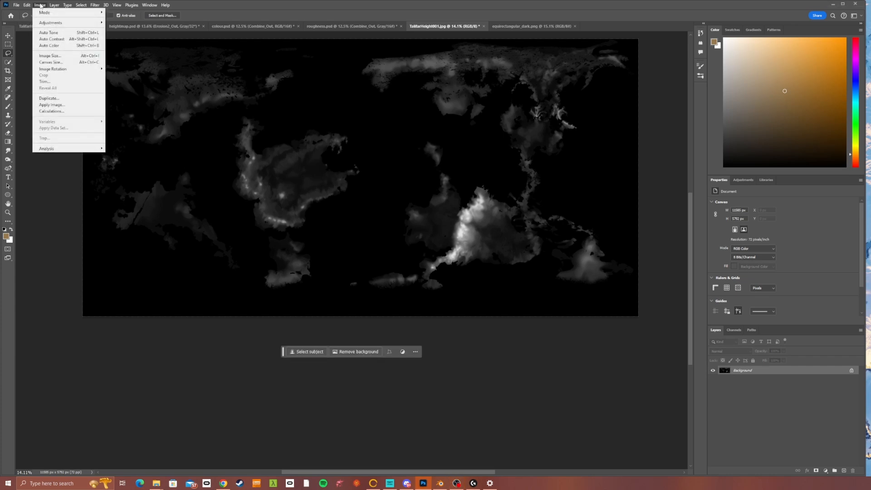
click(52, 62)
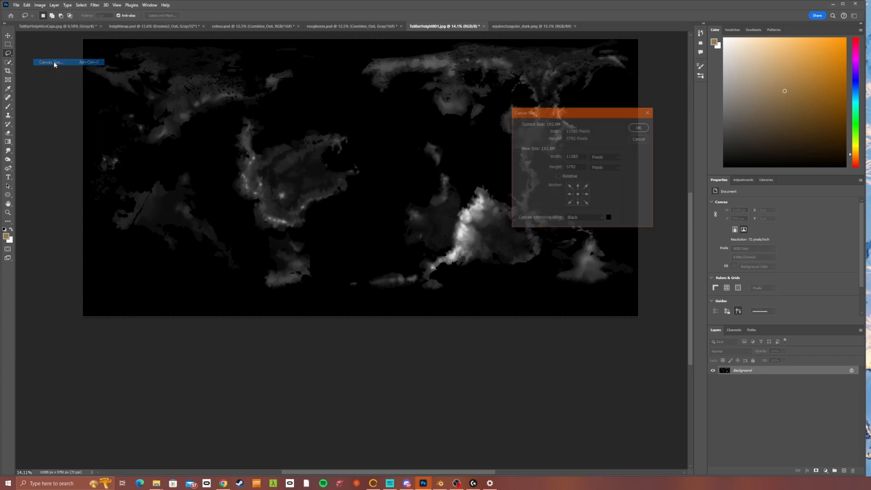
double_click(585, 168)
key(ctrl+c)
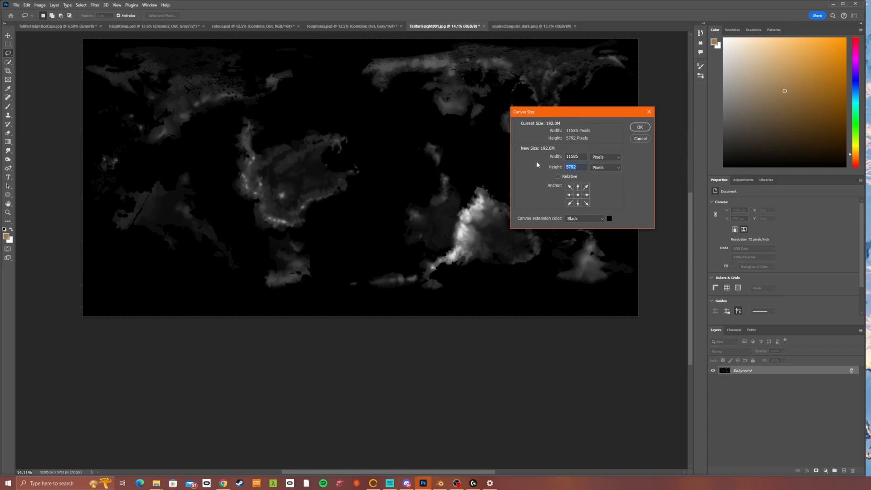
drag(583, 157, 553, 156)
key(ctrl+v)
click(569, 195)
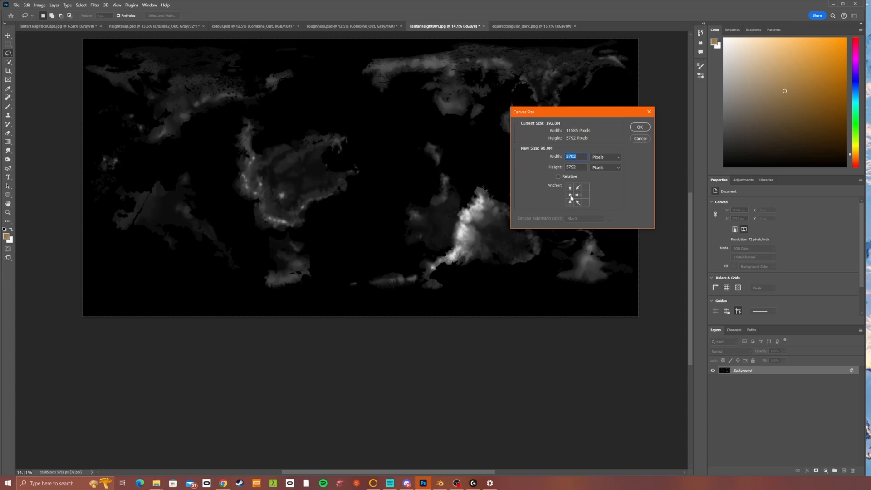
click(638, 130)
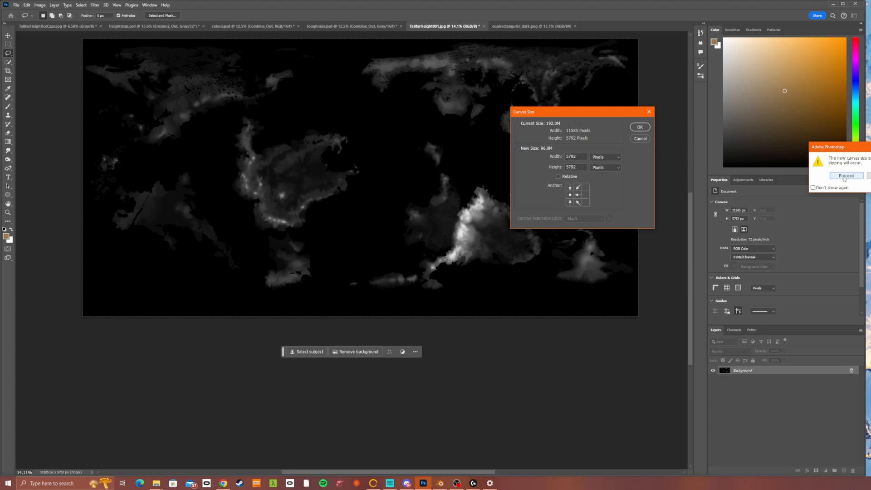
drag(840, 146, 710, 142)
click(711, 172)
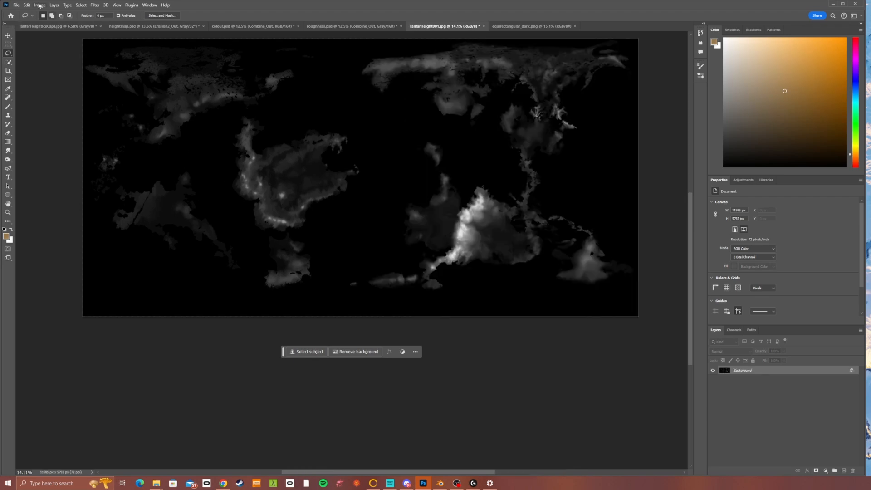
Reduce the canvas width to 5792 pixels with the anchor at the middle of the right edge, accepting the clipping
click(16, 5)
mouse_move(39, 5)
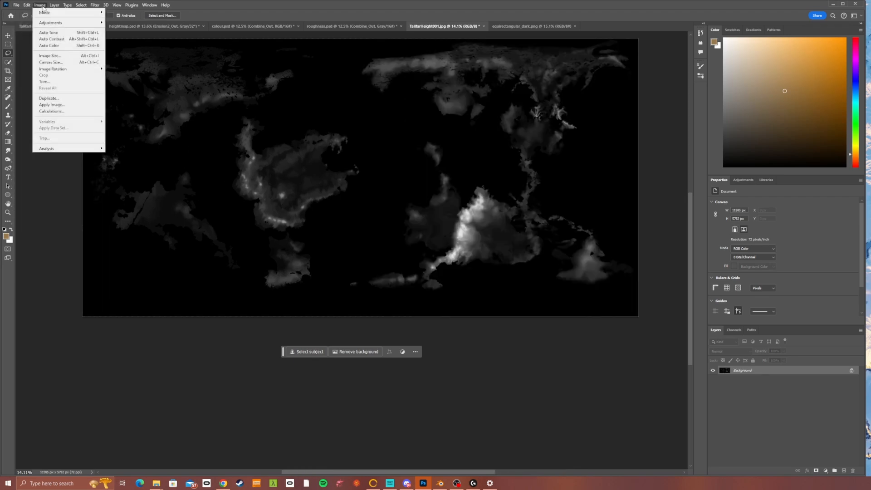
click(50, 64)
drag(578, 167, 553, 157)
key(ctrl+c)
key(ctrl+v)
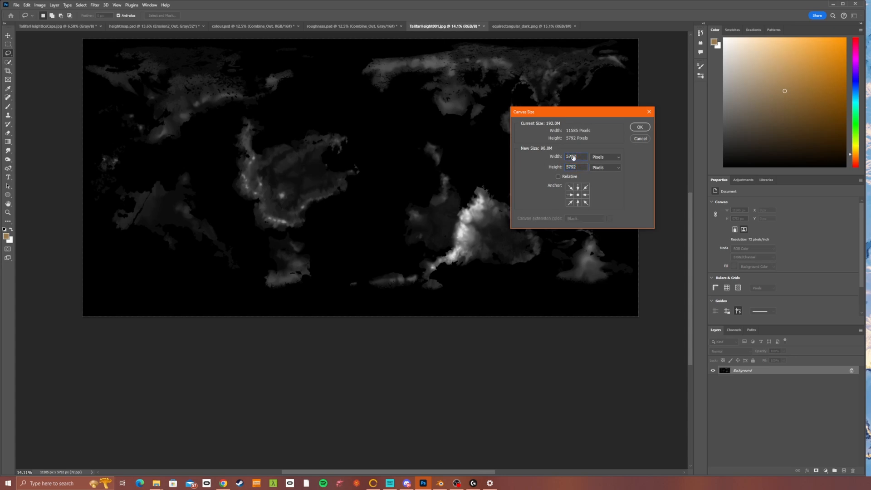
click(586, 194)
click(637, 128)
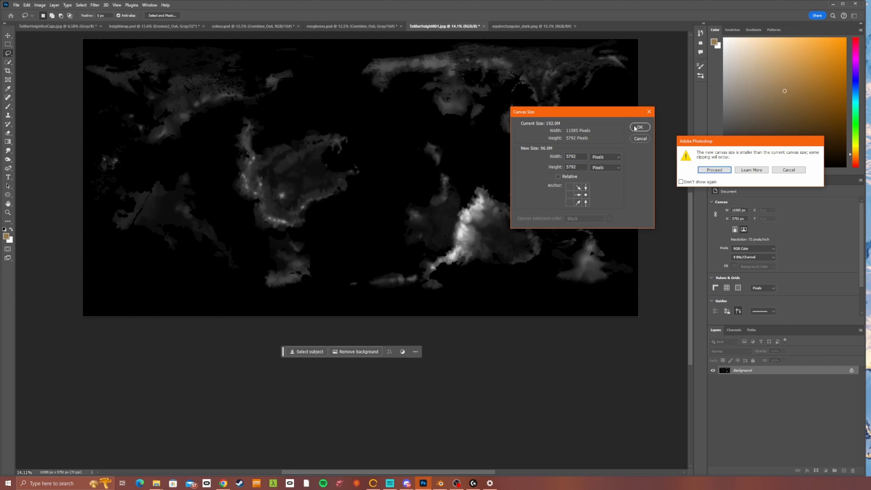
click(713, 171)
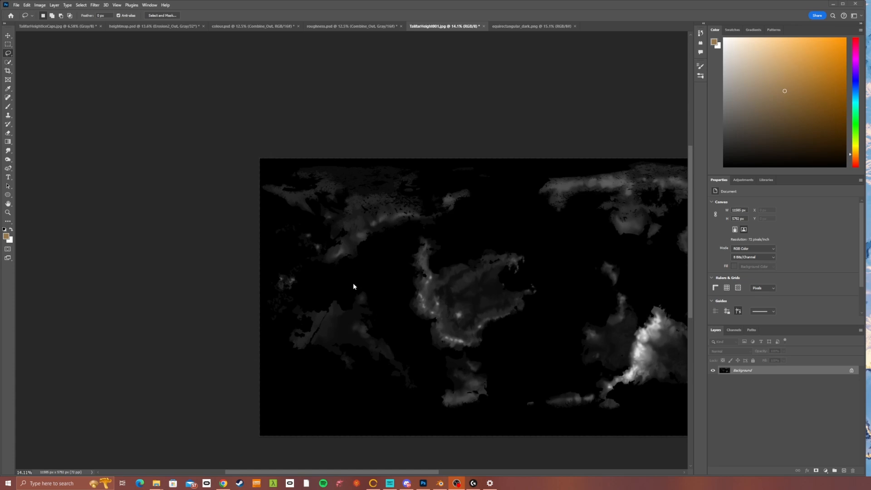
Crop the height map to a square of about 3730 px around the continent left of the map's centre
click(7, 71)
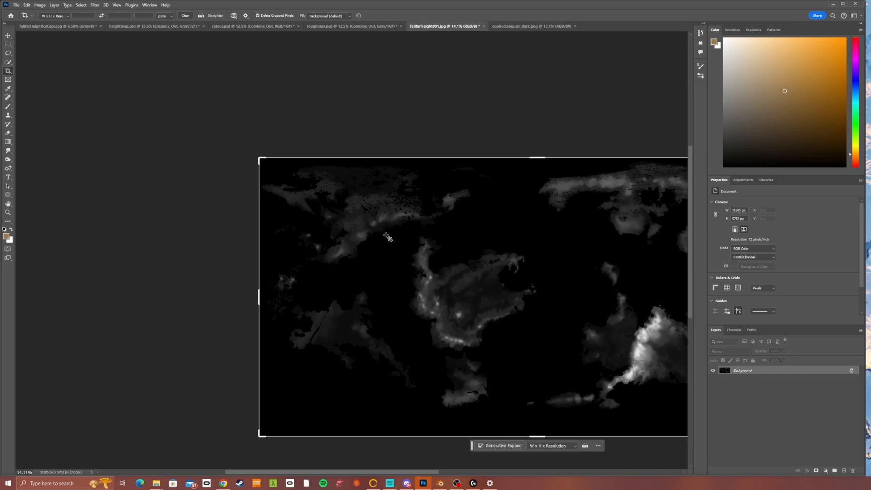
drag(383, 234, 563, 422)
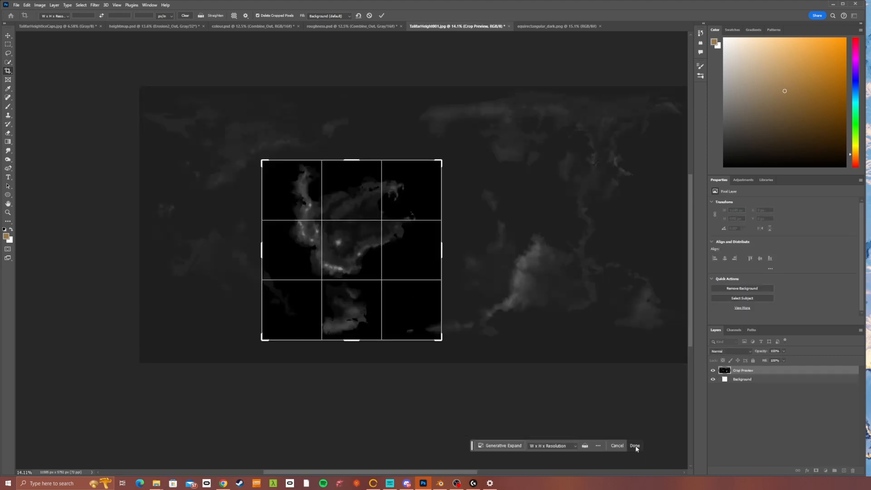
click(635, 446)
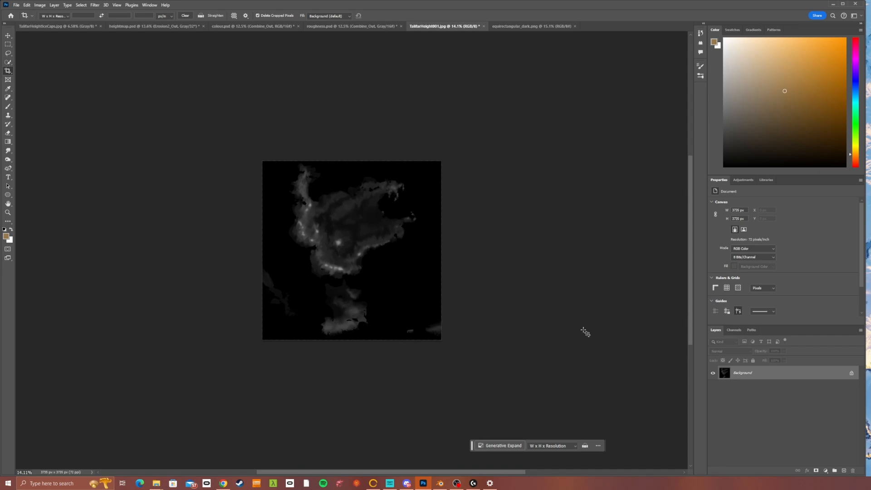
Add a solid black (000000) fill layer above the background and invert its layer mask
click(825, 471)
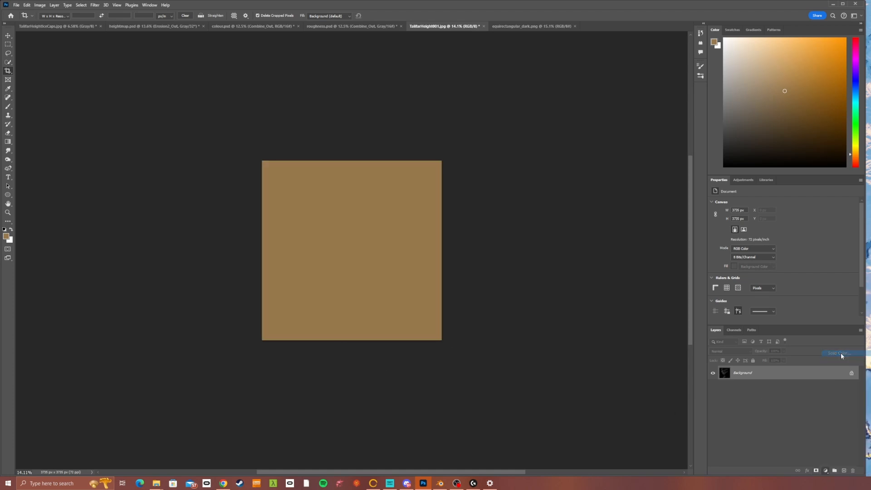
click(840, 353)
drag(798, 177, 802, 241)
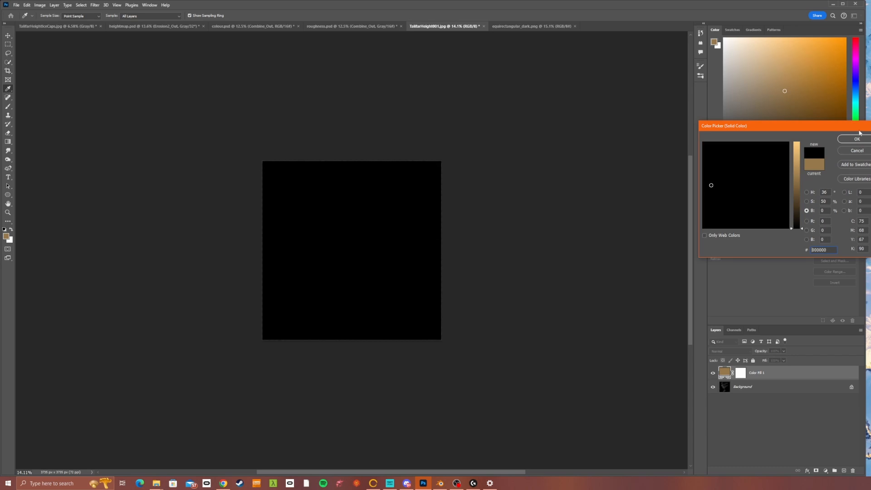
click(857, 139)
key(c)
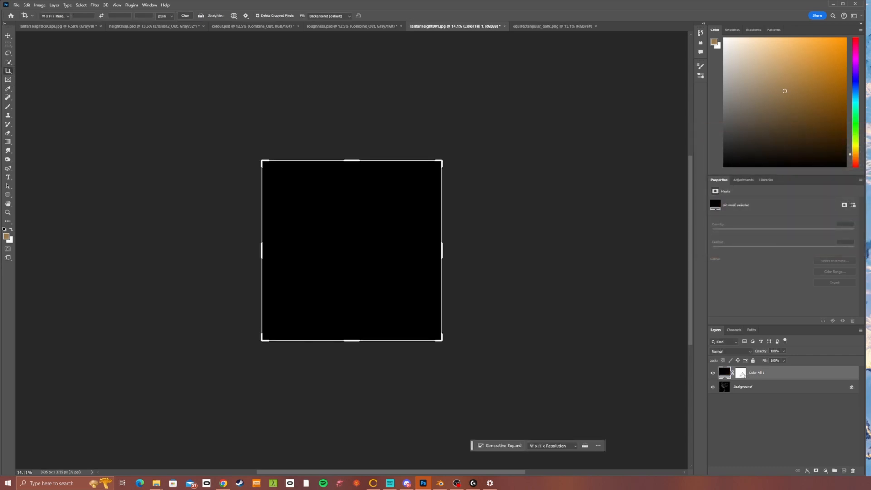
click(740, 373)
click(835, 283)
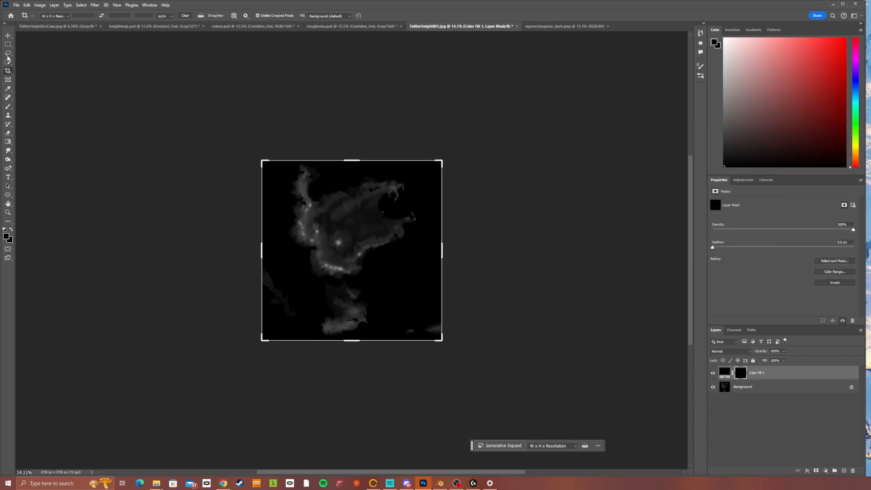
Lasso the main landmass, fill that area white on the fill layer's mask, and deselect and invert the mask to cover the surroundings
click(8, 53)
mouse_move(279, 183)
mouse_down()
mouse_move(311, 160)
mouse_move(367, 162)
mouse_move(411, 181)
mouse_move(426, 232)
mouse_move(364, 345)
mouse_move(314, 359)
mouse_move(279, 183)
mouse_up()
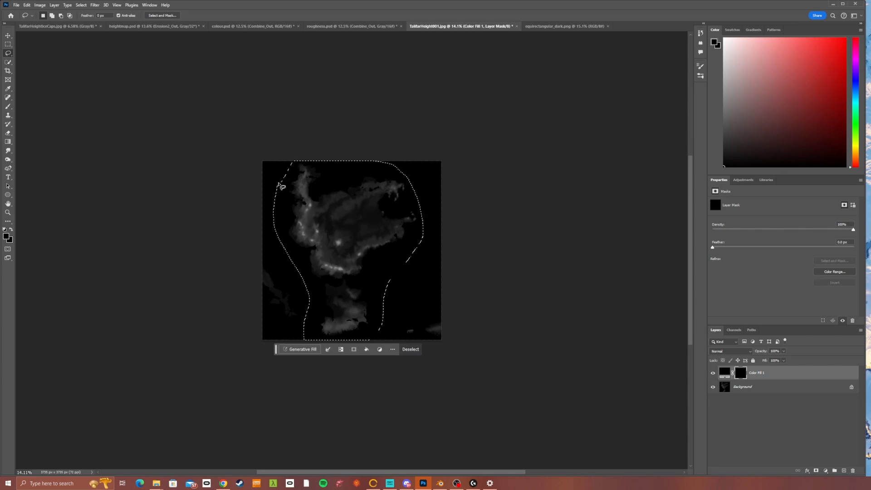
click(365, 350)
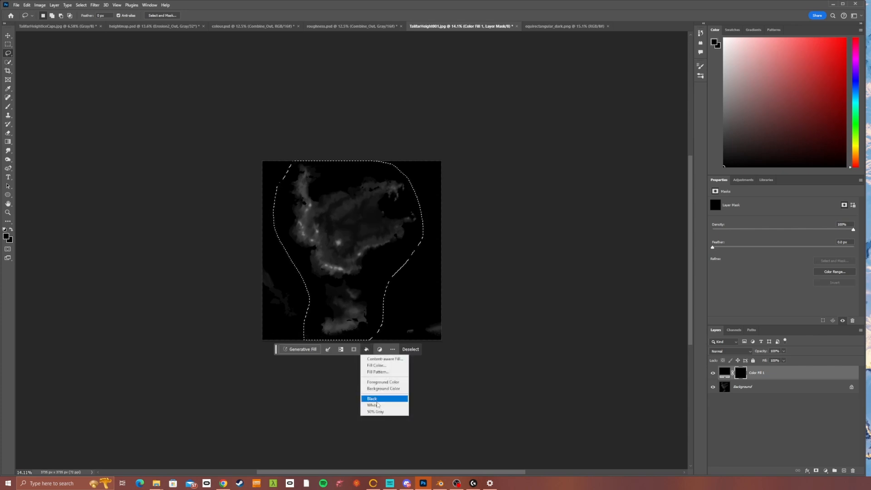
click(378, 405)
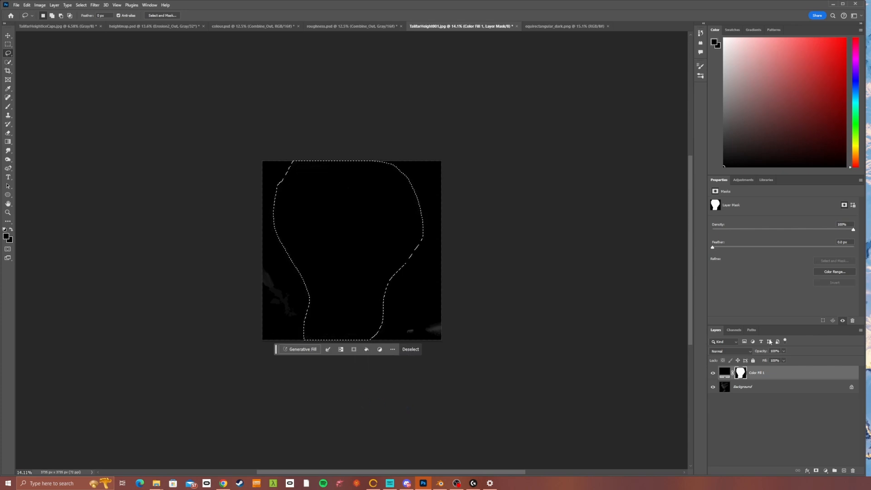
click(411, 350)
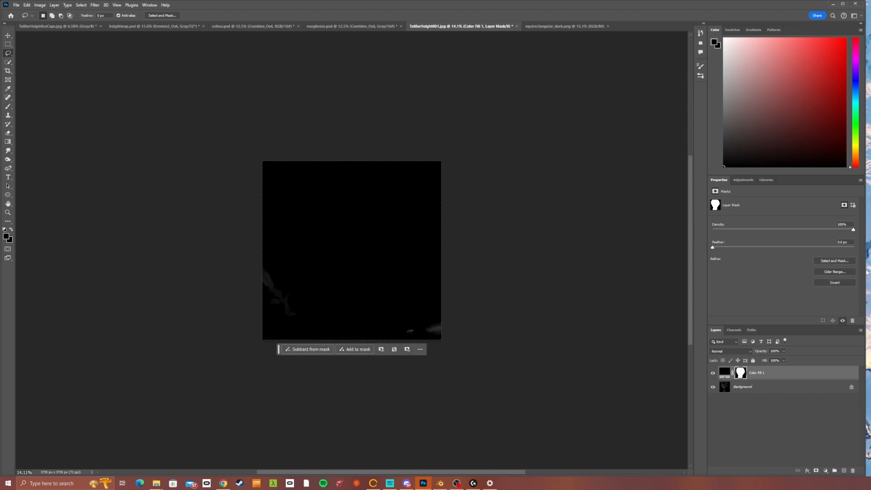
click(834, 282)
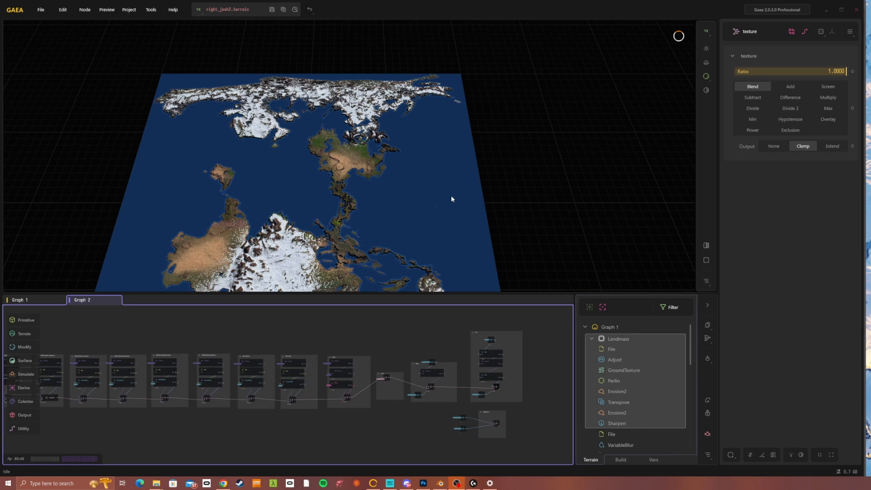
Switch to Gaea and examine the terrain preview and the build settings for resolution and terrain definition
drag(452, 196, 446, 177)
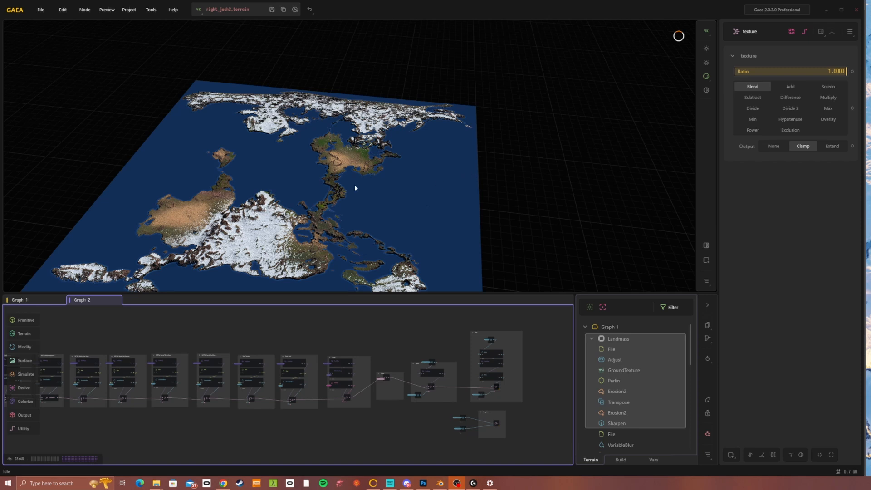
click(129, 9)
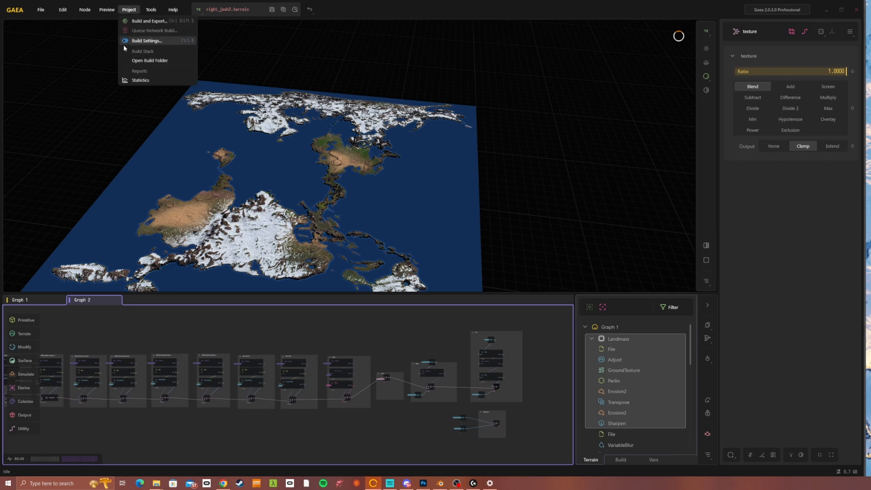
click(144, 41)
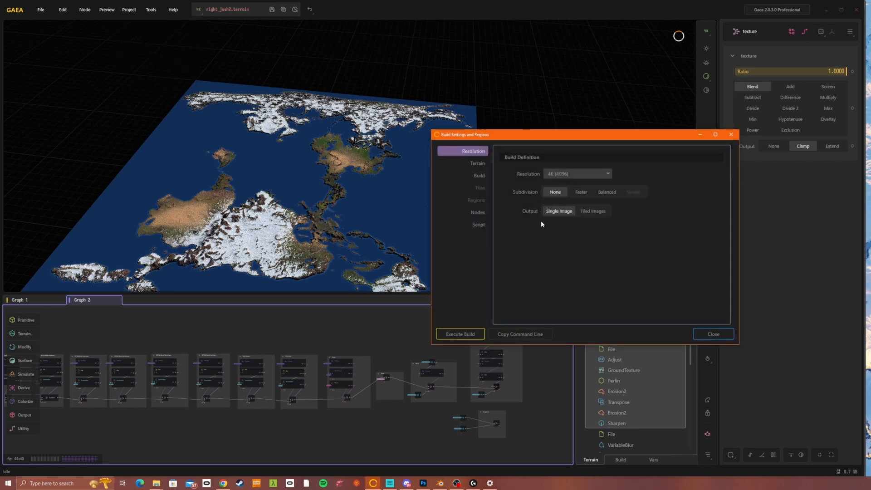
click(477, 165)
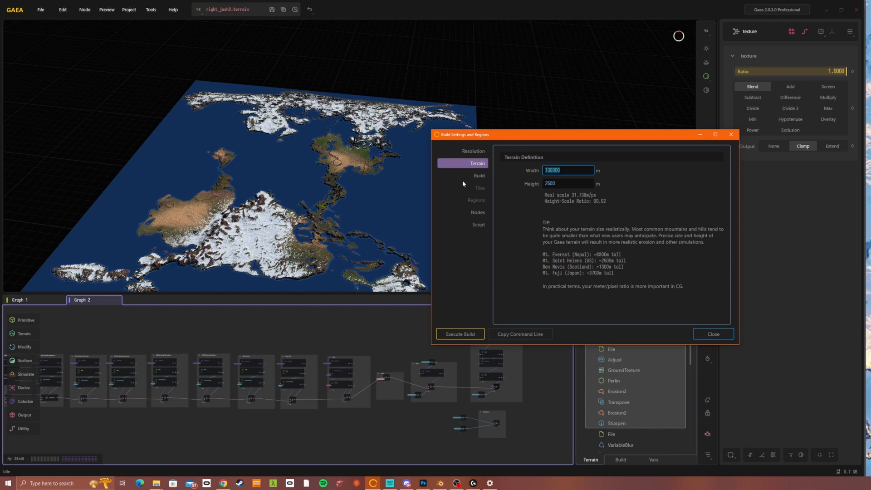
click(713, 334)
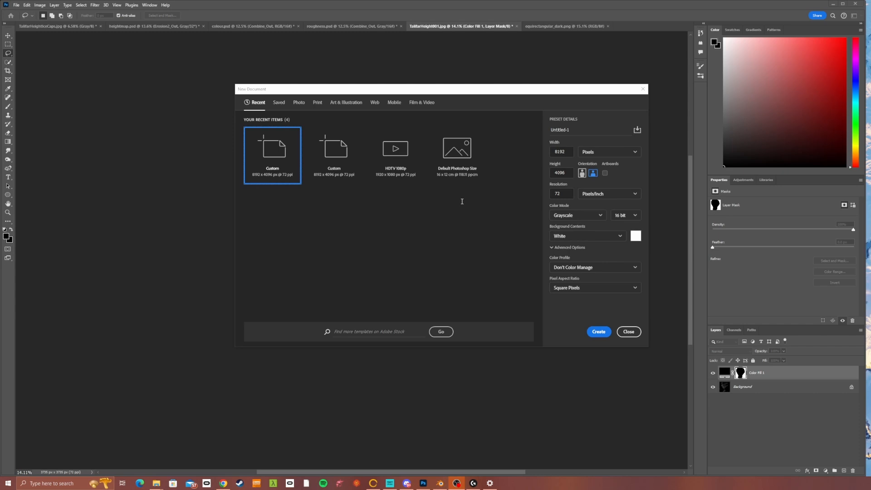
Create a new 8192 x 4096 px document in 16-bit grayscale at 72 pixels/inch with a white background
click(568, 173)
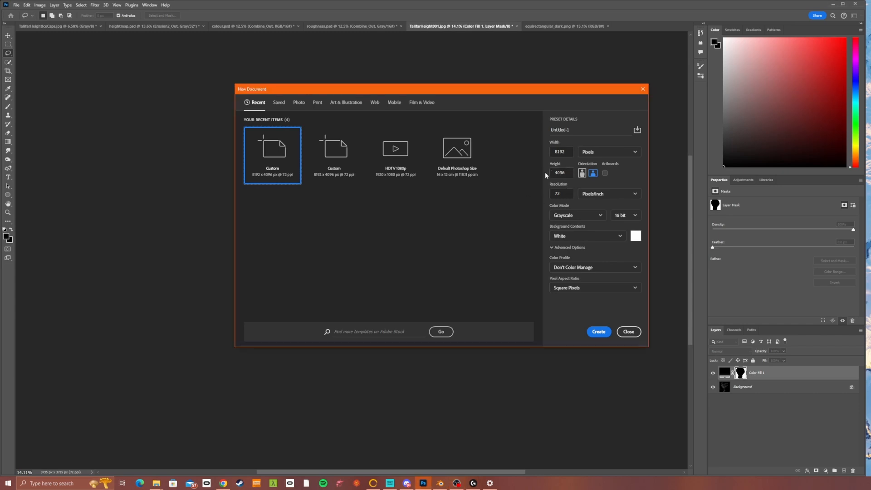
double_click(566, 174)
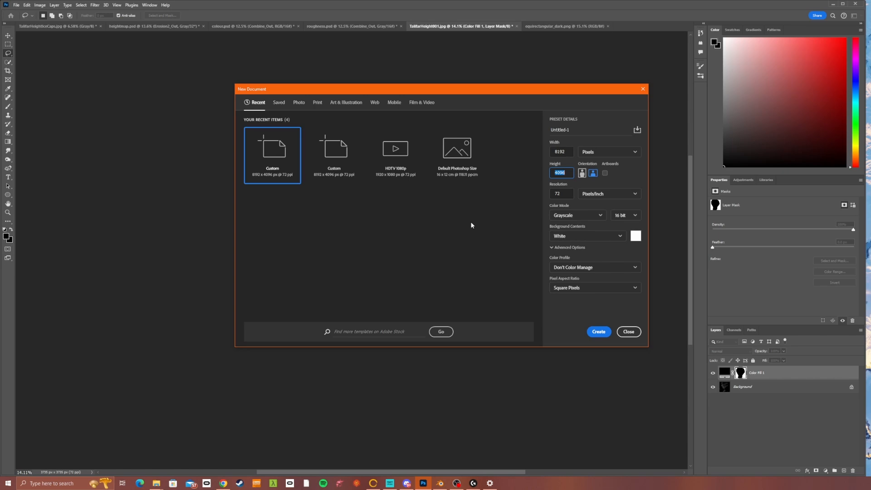
key(Return)
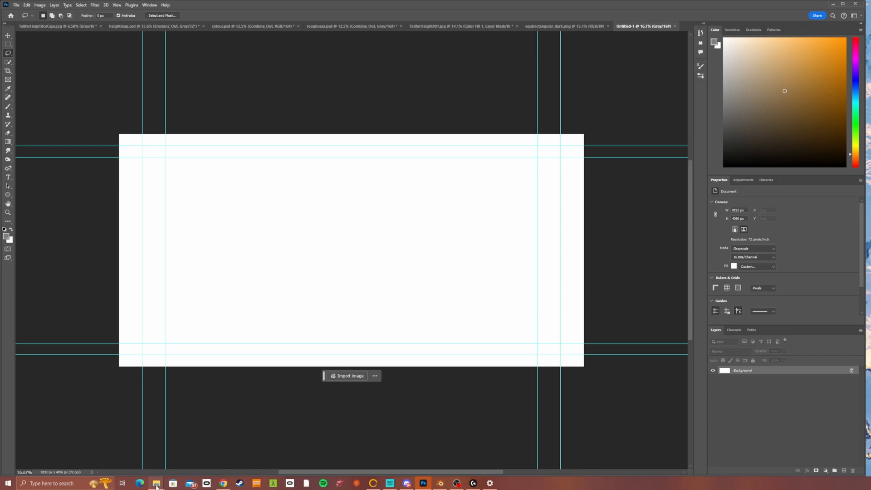
Place Sea_Out.exr from the left map build's 004 folder, reading alpha as an alpha channel, and move it onto the canvas's left half
mouse_move(156, 484)
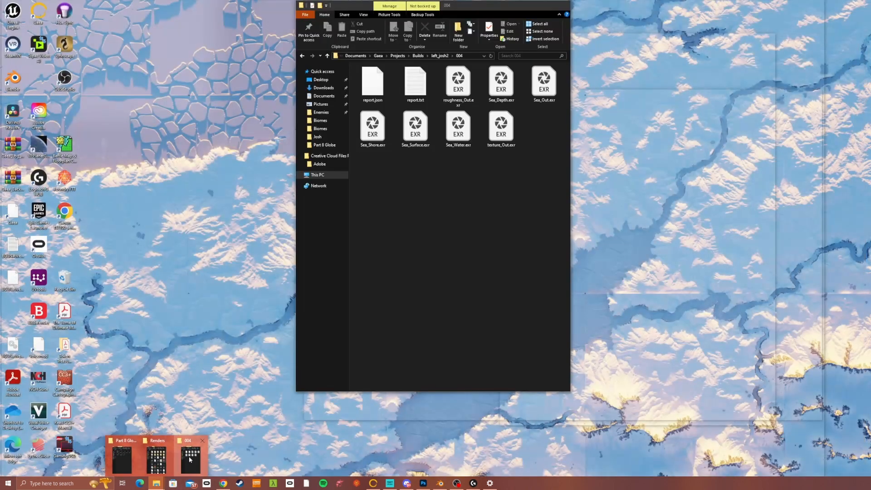
click(189, 456)
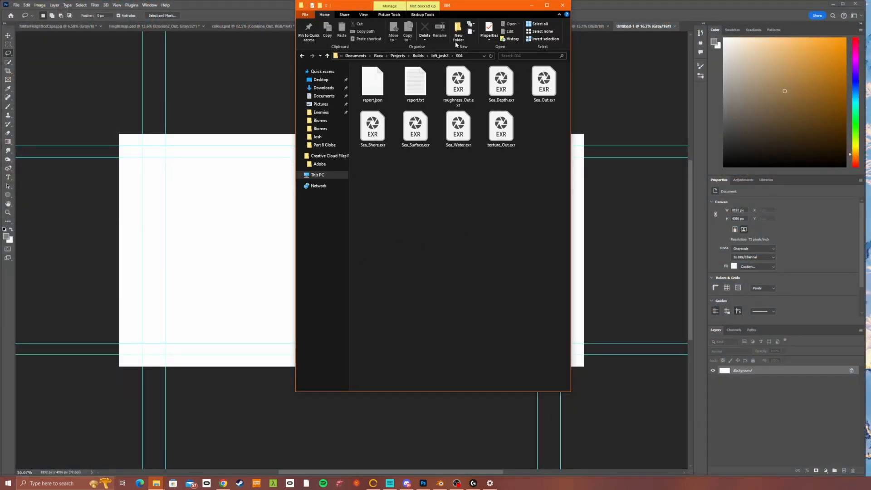
drag(465, 8, 635, 59)
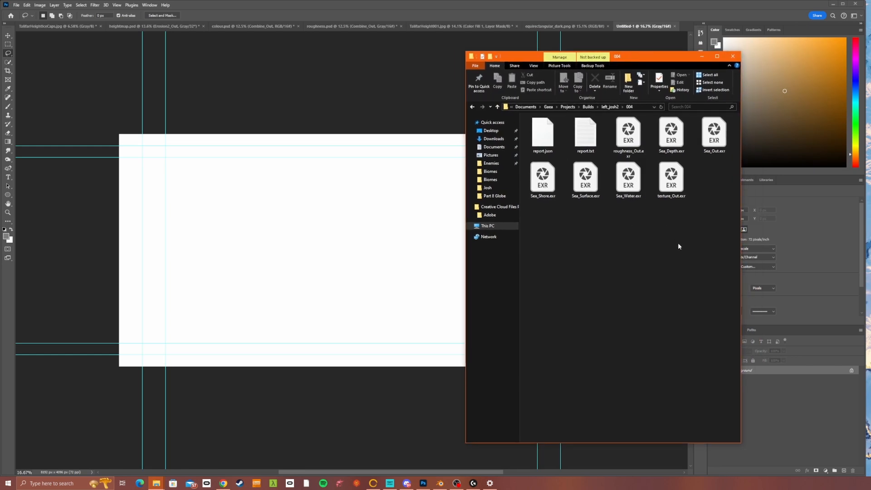
click(716, 135)
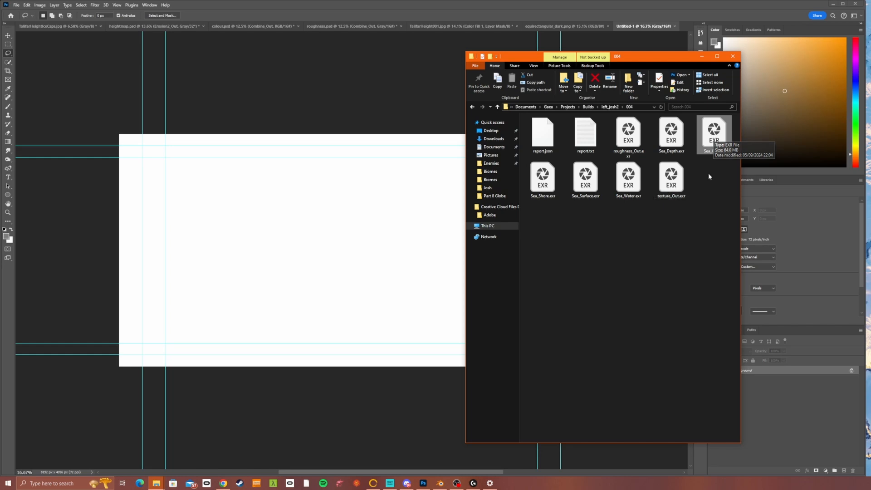
drag(714, 136, 246, 225)
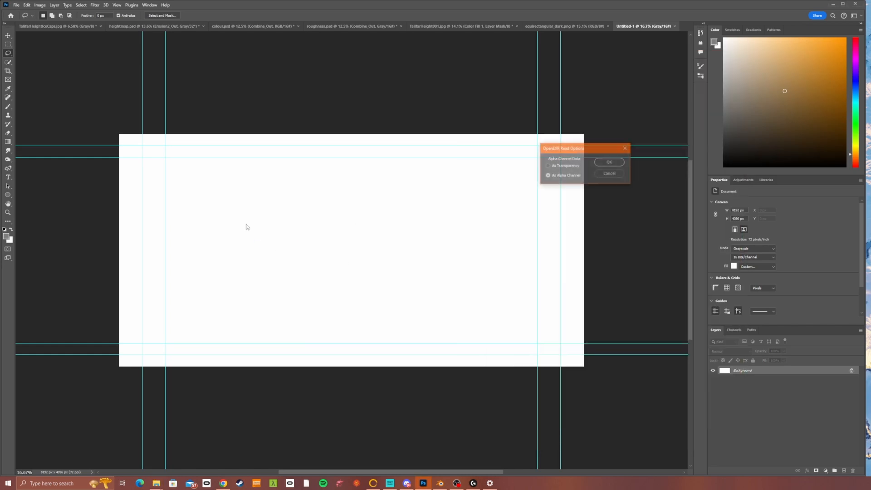
click(611, 163)
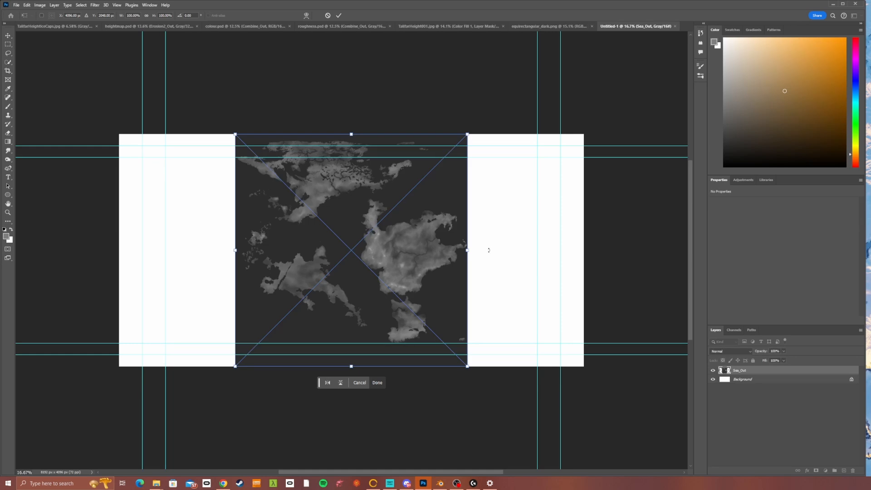
drag(351, 250, 236, 250)
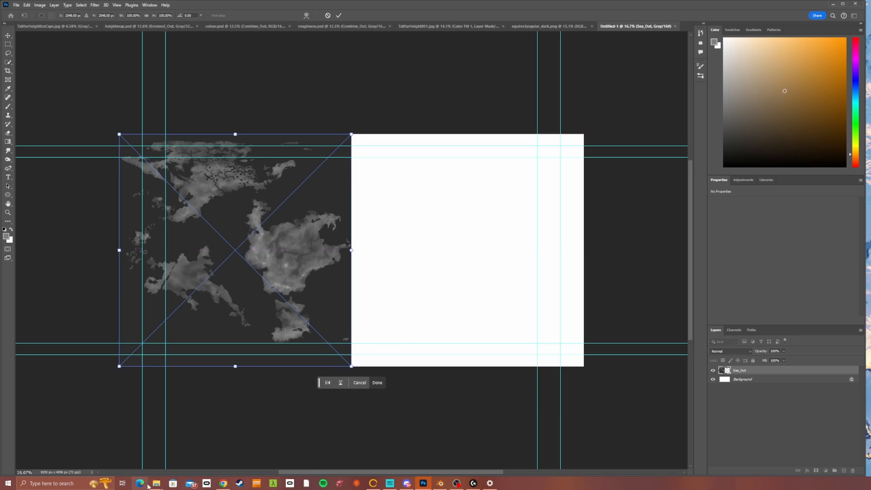
Open the second right map build's 003 folder and commit the pending placement of the left map section
mouse_move(156, 484)
click(193, 461)
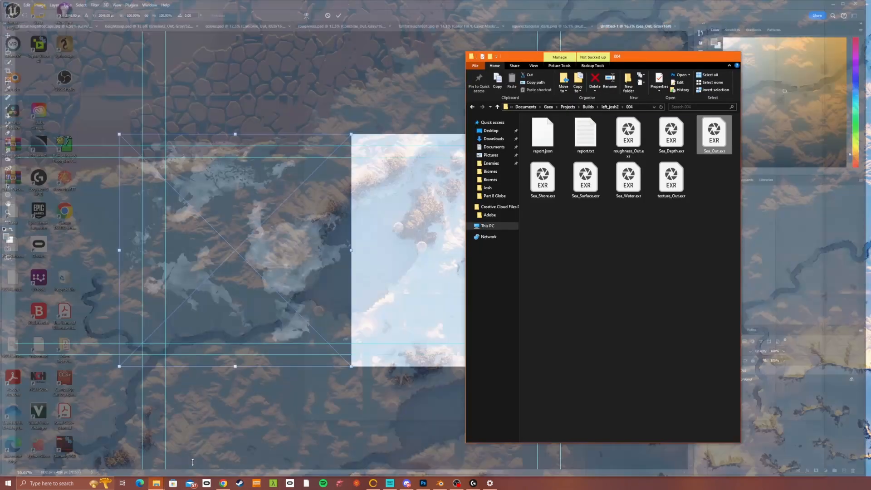
click(588, 107)
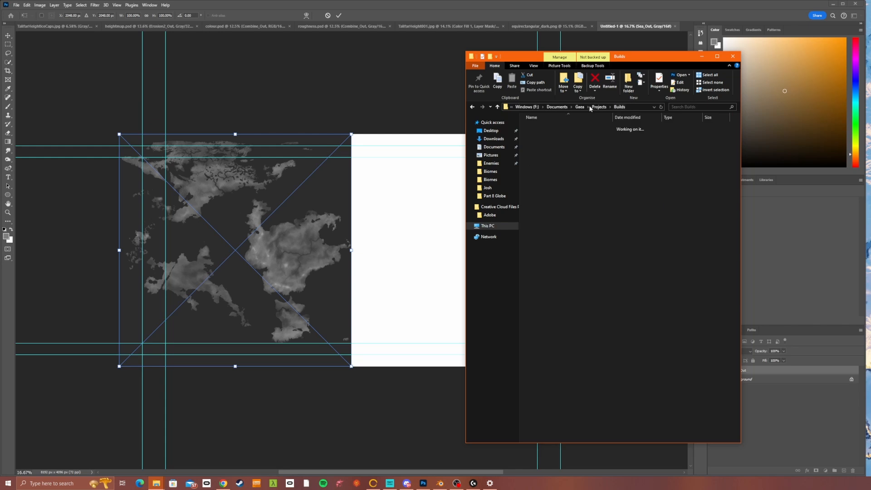
click(564, 148)
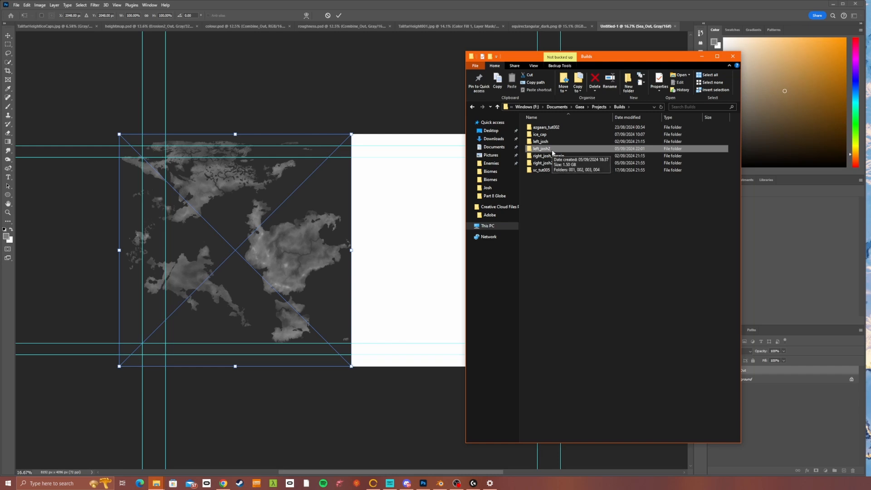
double_click(547, 165)
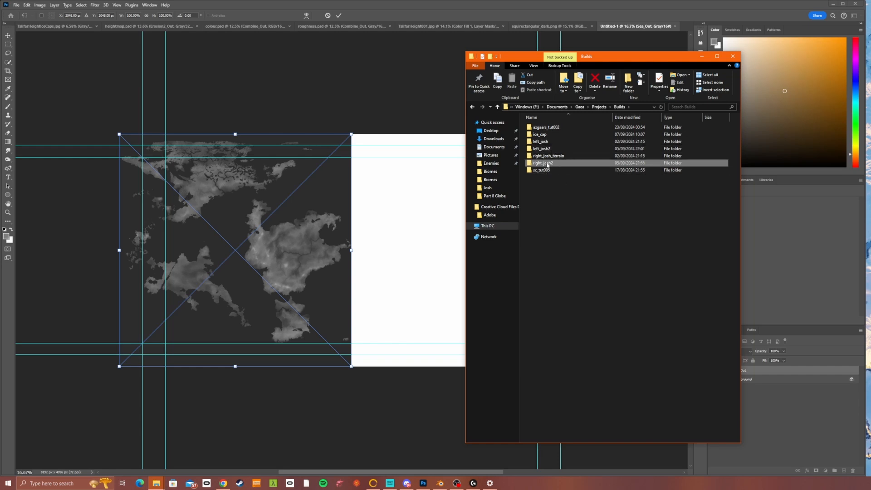
double_click(545, 143)
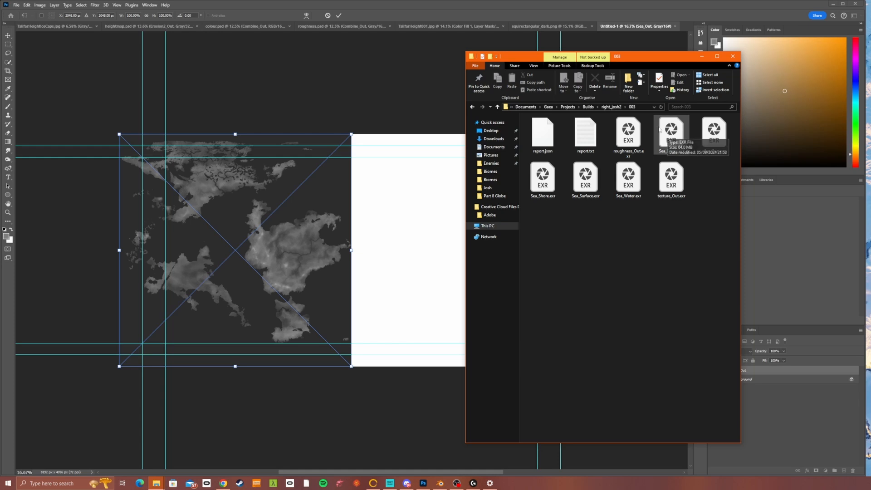
drag(715, 143, 398, 209)
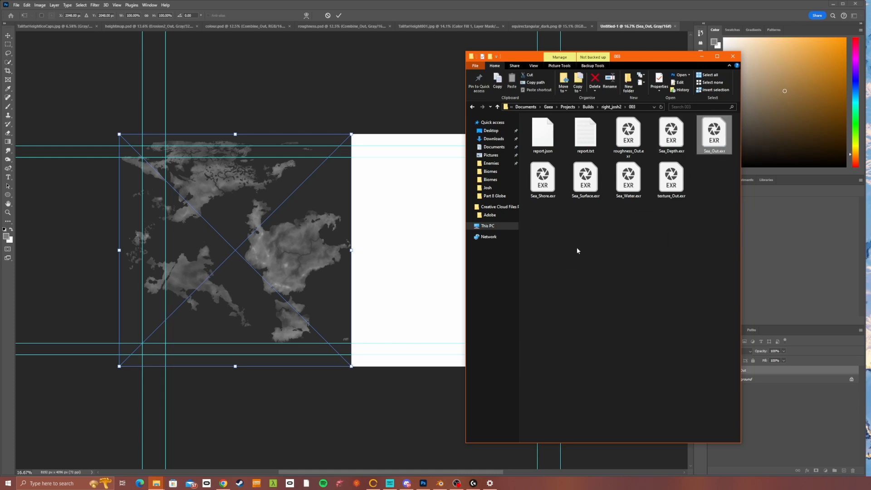
click(384, 271)
click(377, 382)
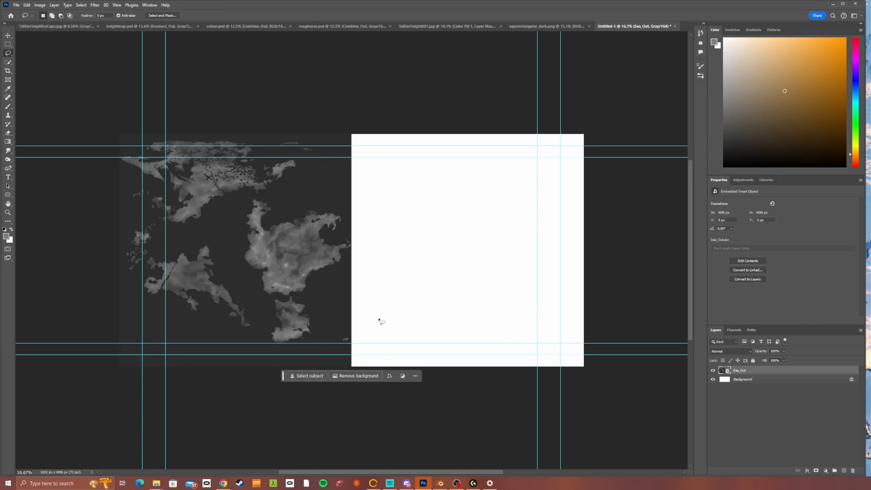
Place Sea_Out.exr from the right map build's 003 folder and align it with the canvas's right half
mouse_move(152, 484)
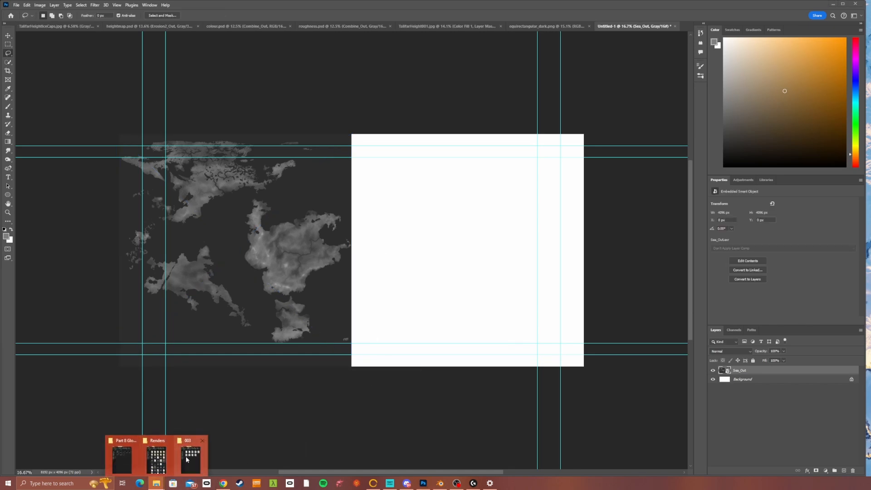
click(186, 456)
drag(714, 133, 382, 245)
click(610, 162)
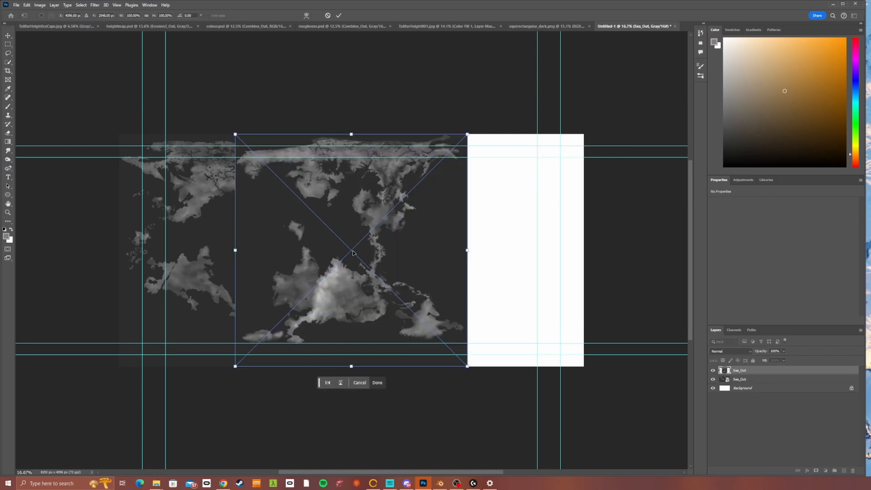
drag(350, 254, 468, 257)
click(381, 384)
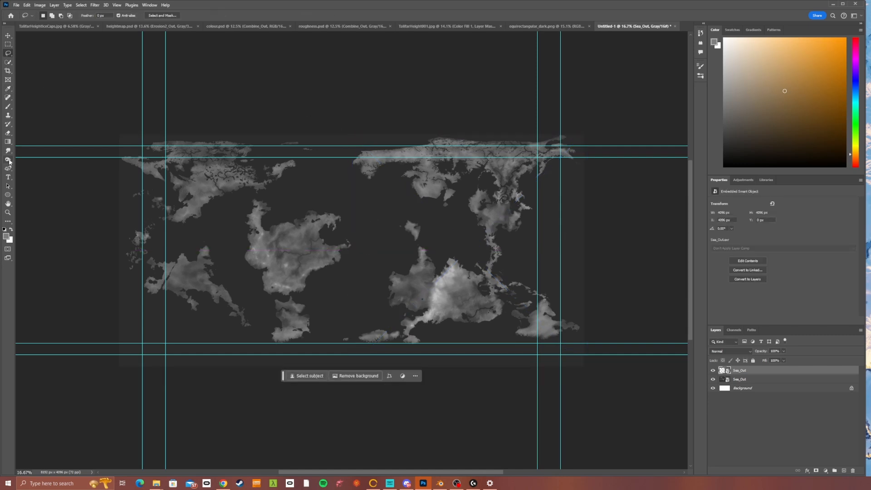
Inspect the seam between the two joined height map halves and review the combined roughness.psd and colour.psd maps
click(8, 212)
drag(328, 183, 368, 194)
click(367, 194)
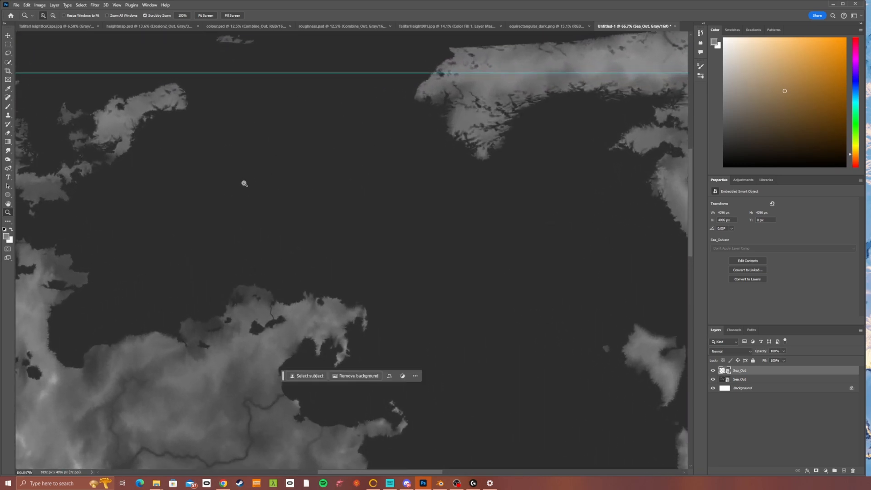
drag(420, 237, 401, 240)
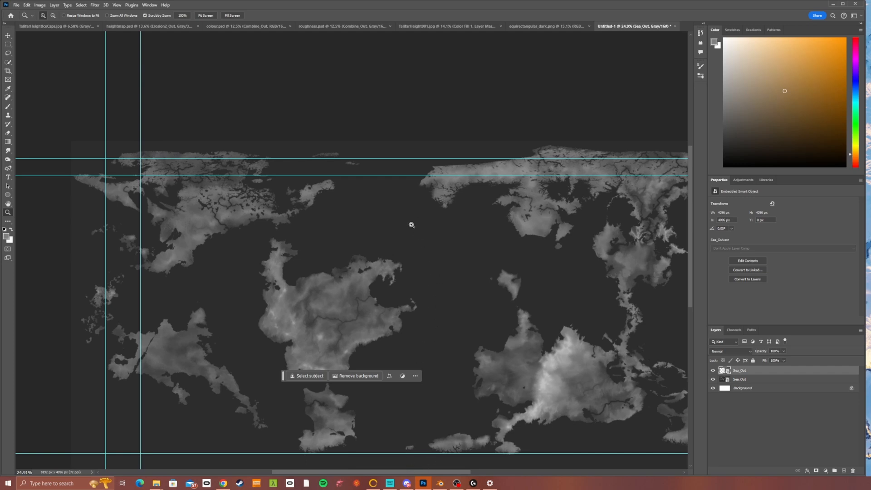
scroll(412, 226, down, 3)
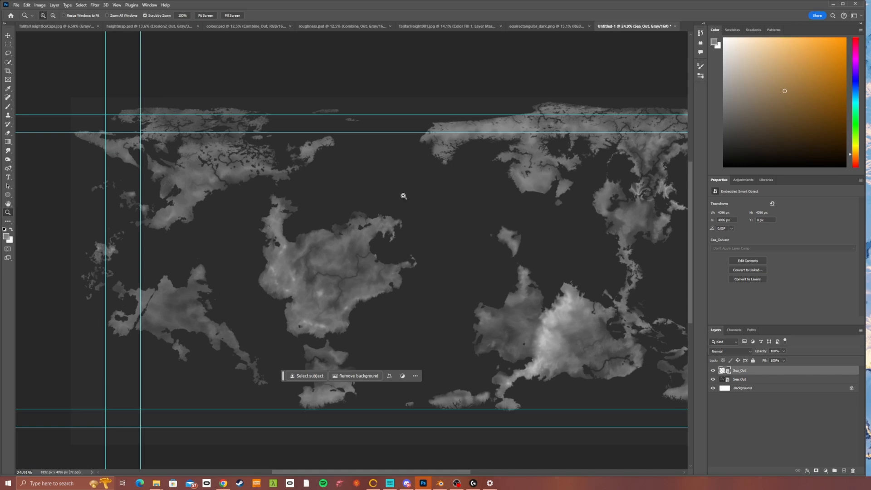
click(336, 26)
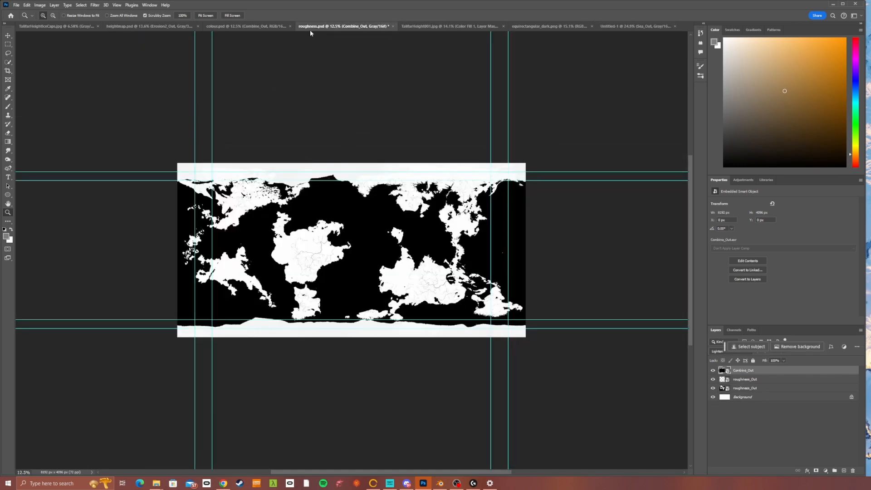
click(251, 28)
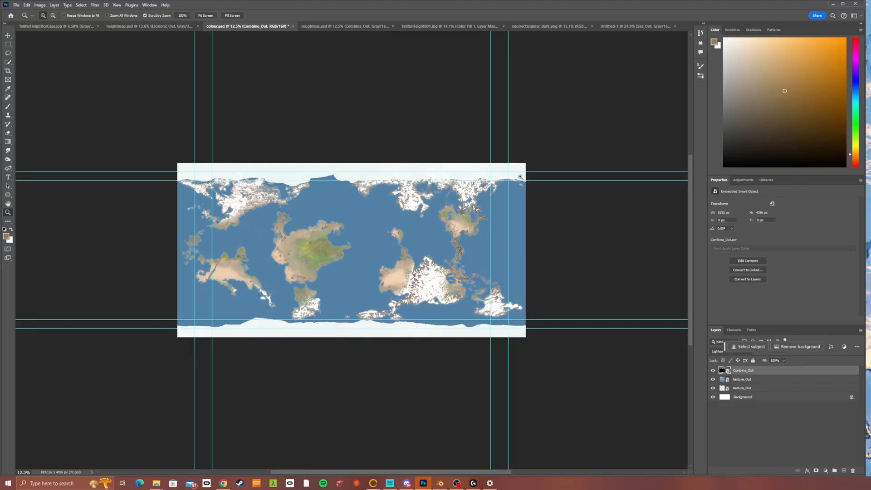
click(344, 27)
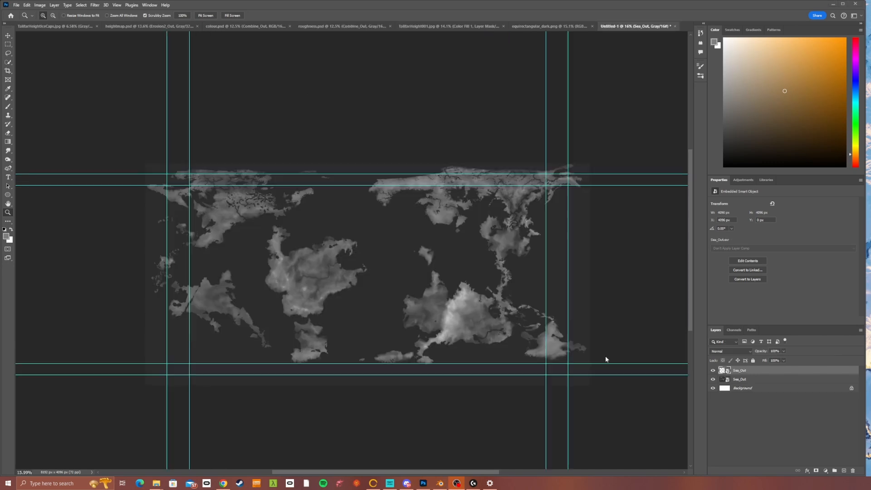
Place Erosion2_Out.exr from the ice_cap build's 002 folder into the combined height map, reading alpha as an alpha channel
mouse_move(156, 483)
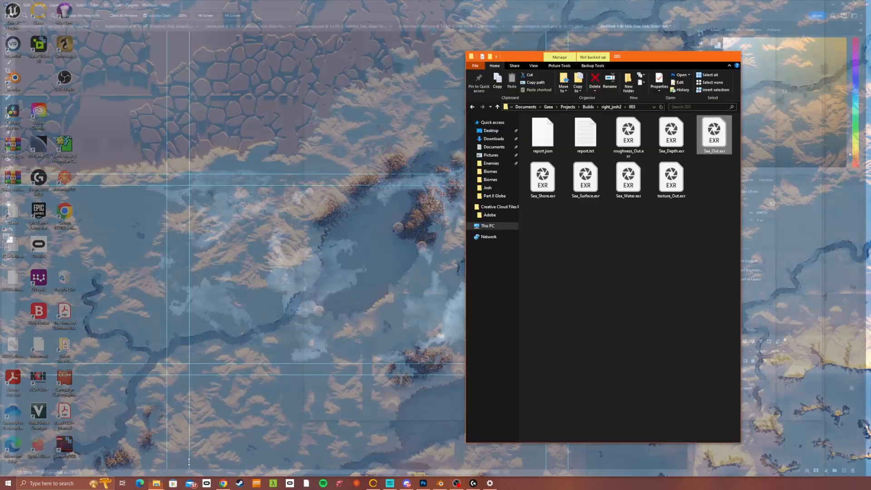
click(190, 459)
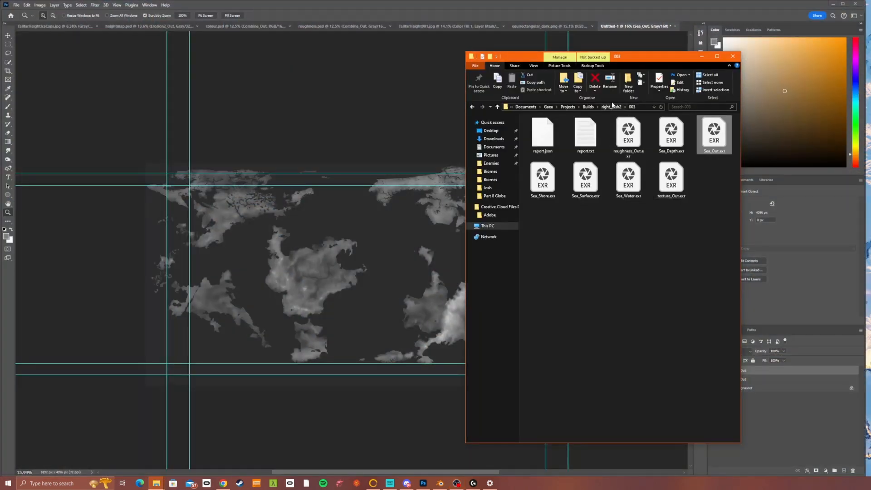
click(589, 108)
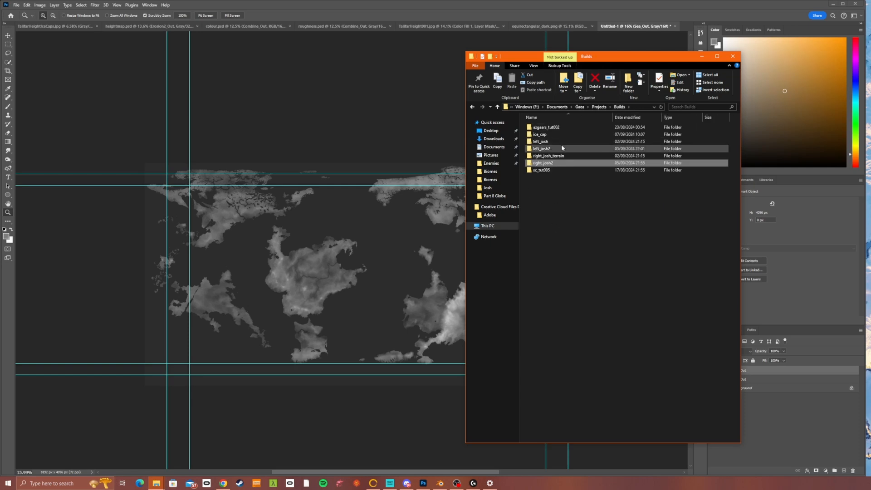
double_click(560, 135)
double_click(555, 135)
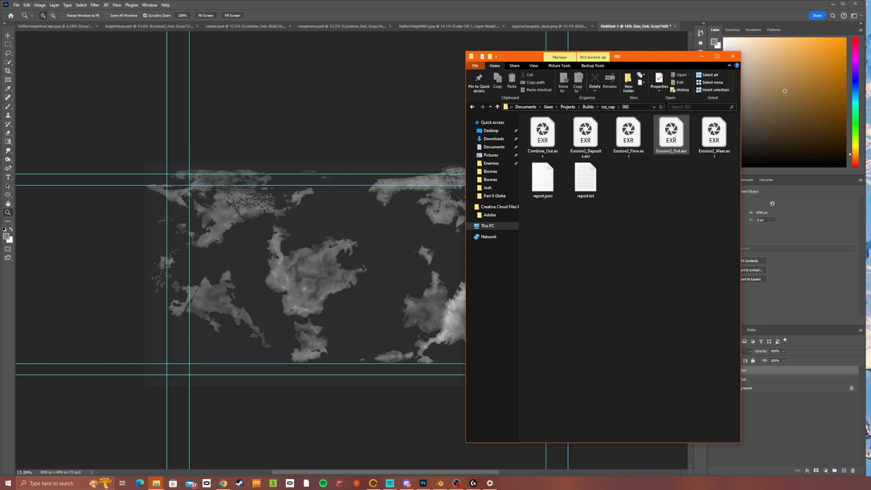
drag(675, 135, 357, 256)
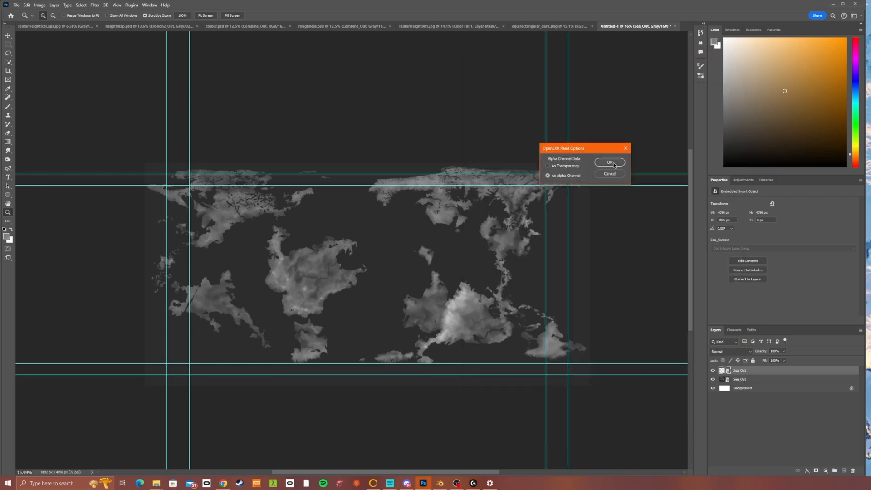
click(613, 163)
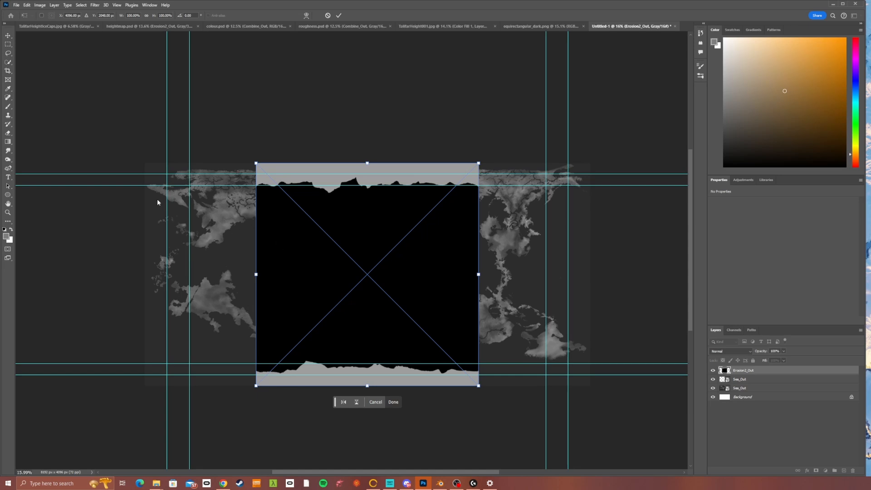
Stretch the placed ice cap layer horizontally to 200% so it spans the full canvas width, and commit the transform
drag(255, 274, 145, 274)
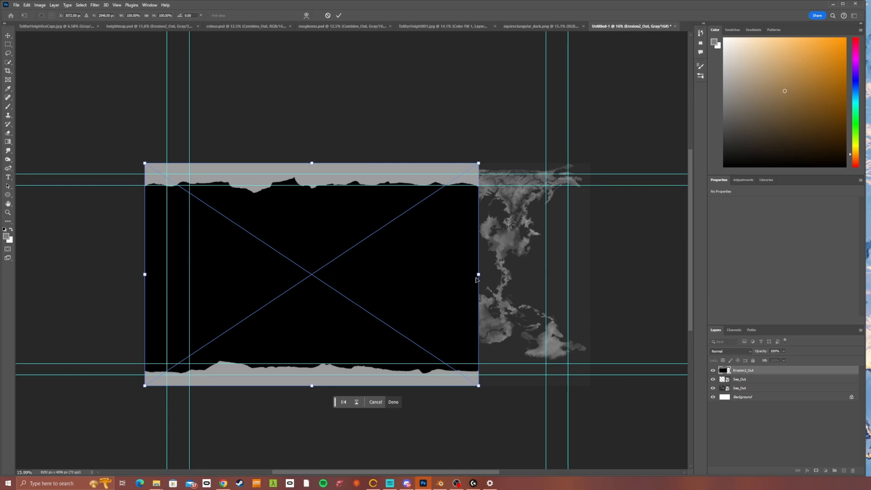
drag(477, 274, 587, 274)
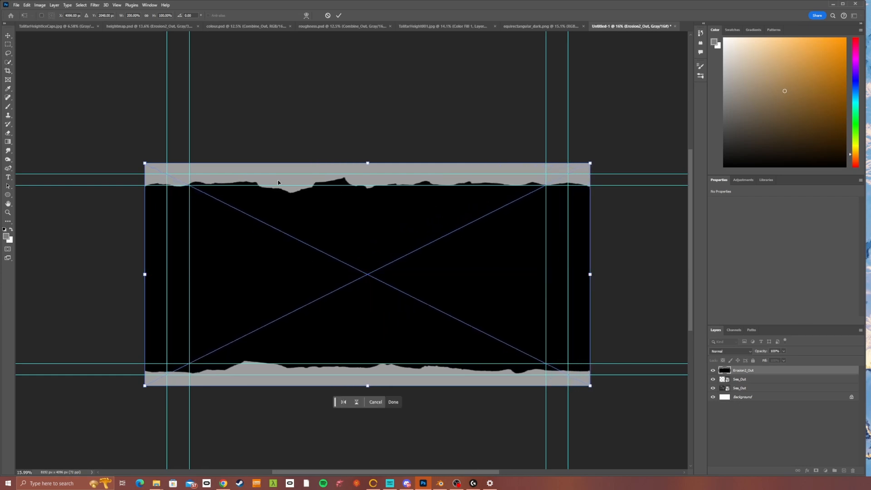
click(394, 402)
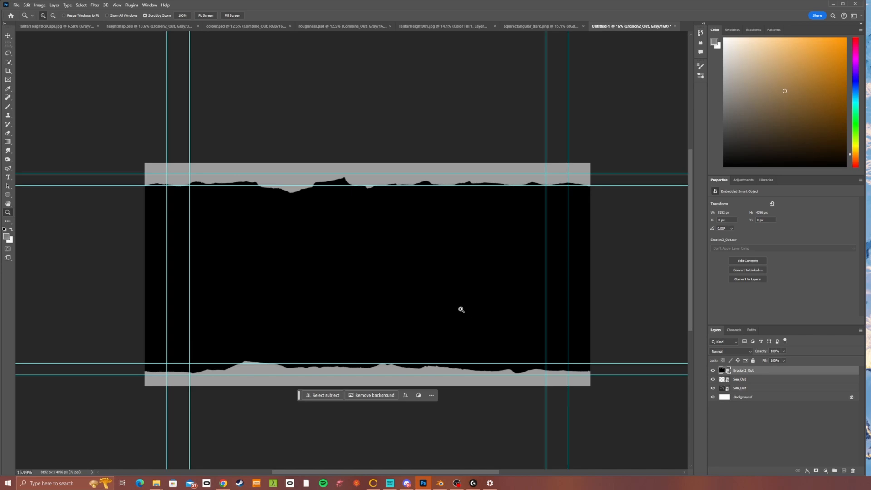
Set the Erosion2_Out ice cap layer's blend mode to Linear Dodge (Add)
click(750, 353)
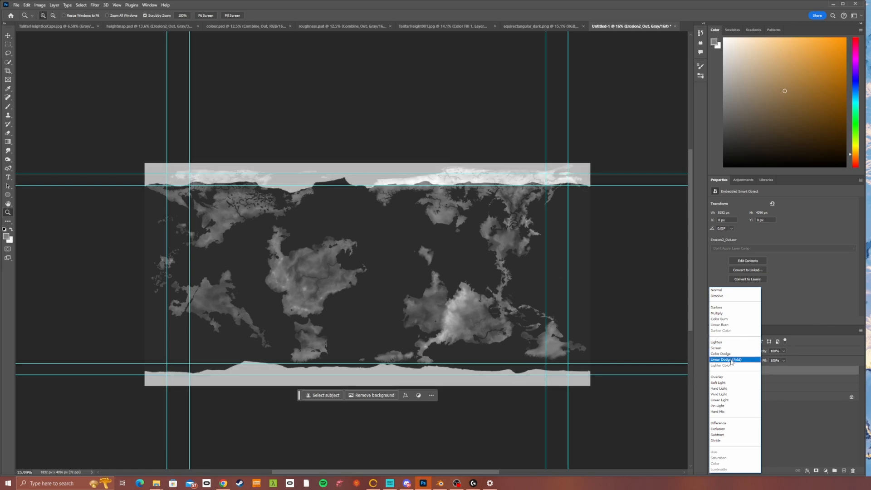
click(731, 360)
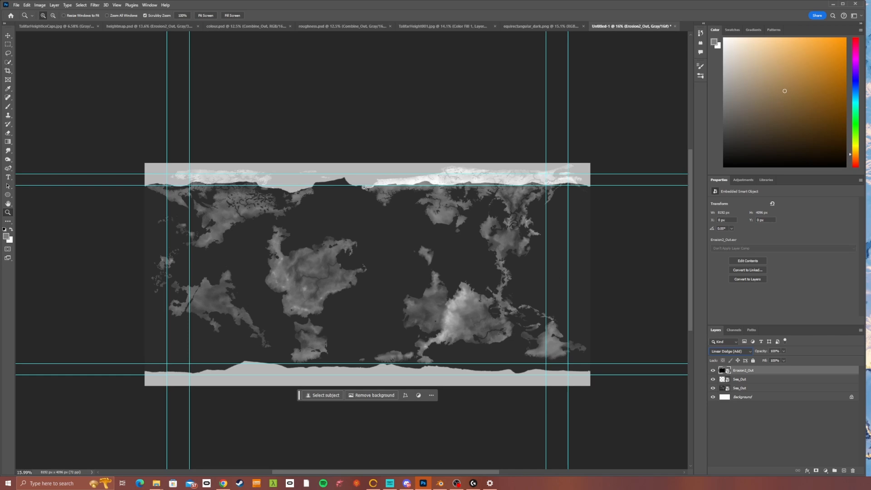
Examine the layer stack of heightmap.psd, including the Background map, the Levels 1 adjustment and the Erosion2_Out ice cap layer
click(146, 27)
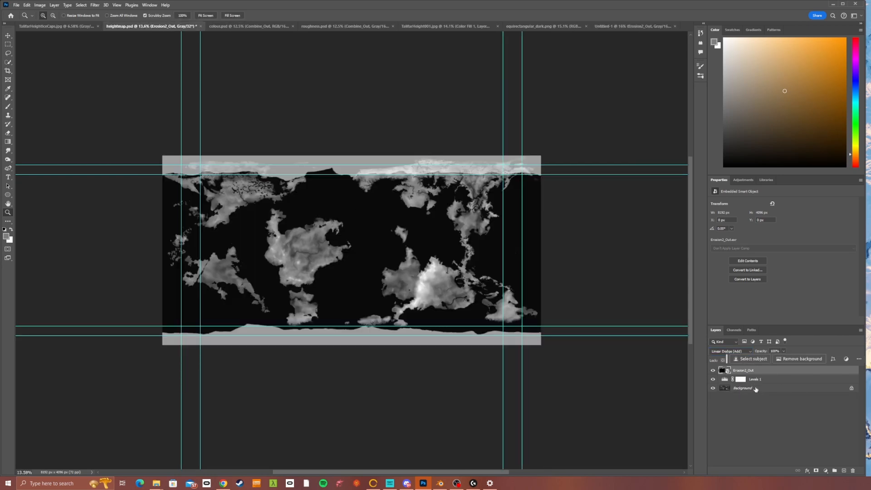
click(756, 389)
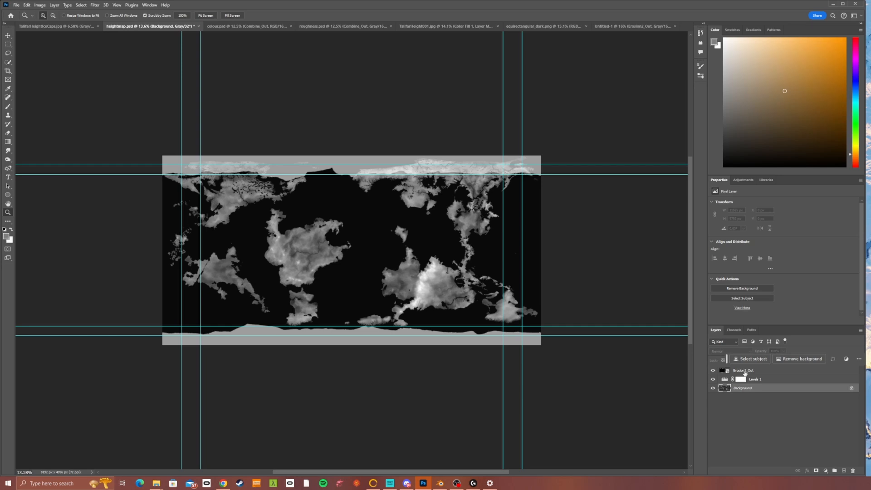
click(755, 382)
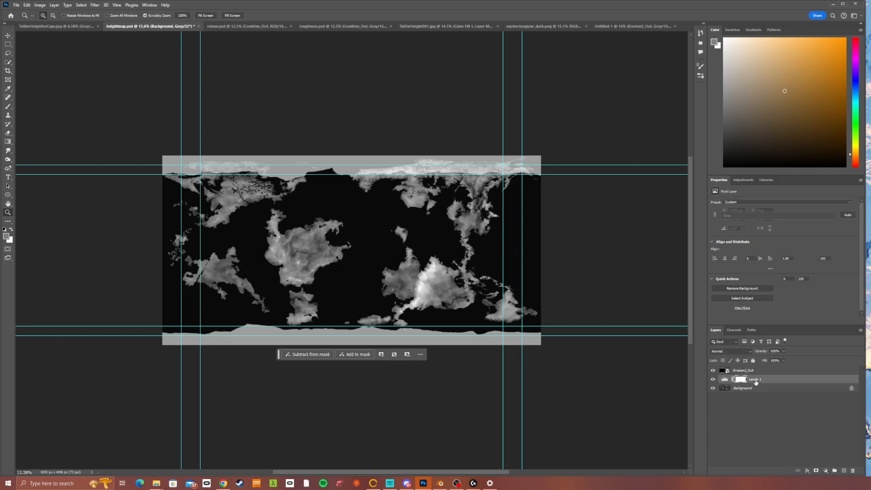
click(738, 389)
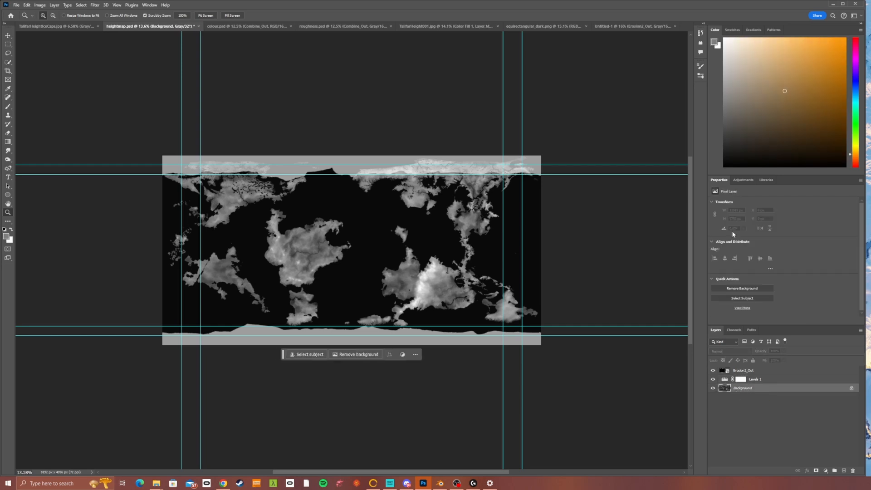
click(744, 180)
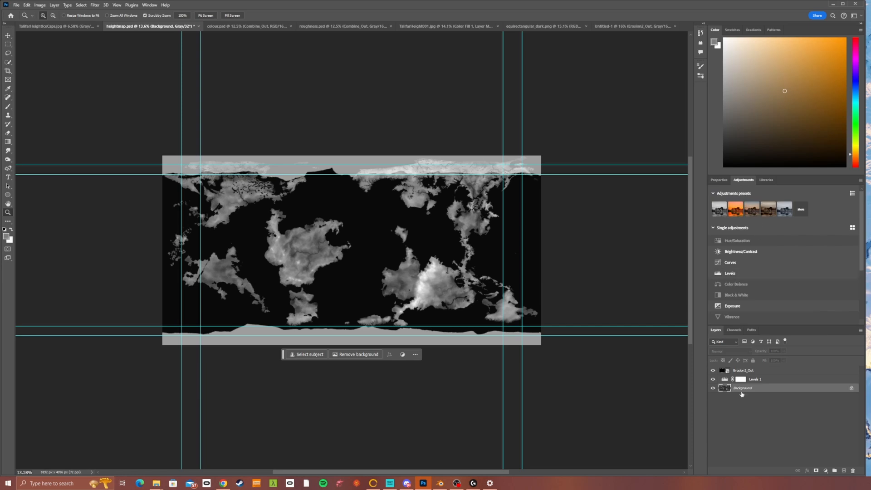
click(758, 380)
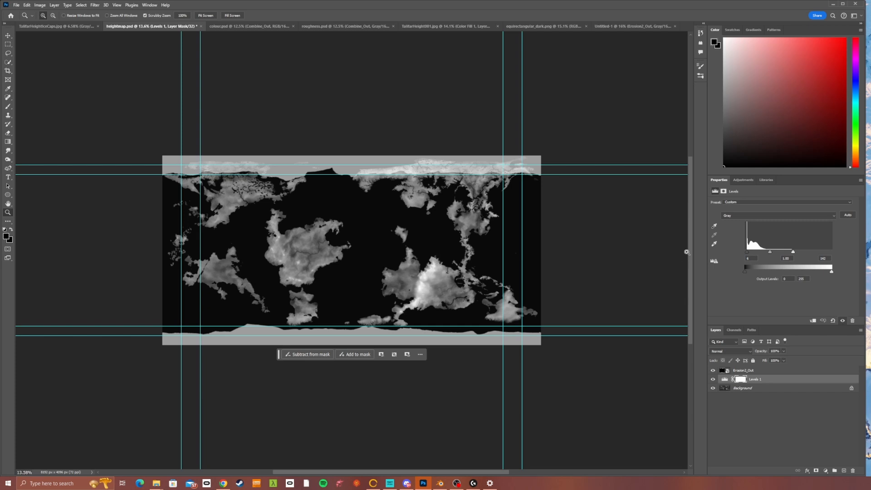
click(761, 372)
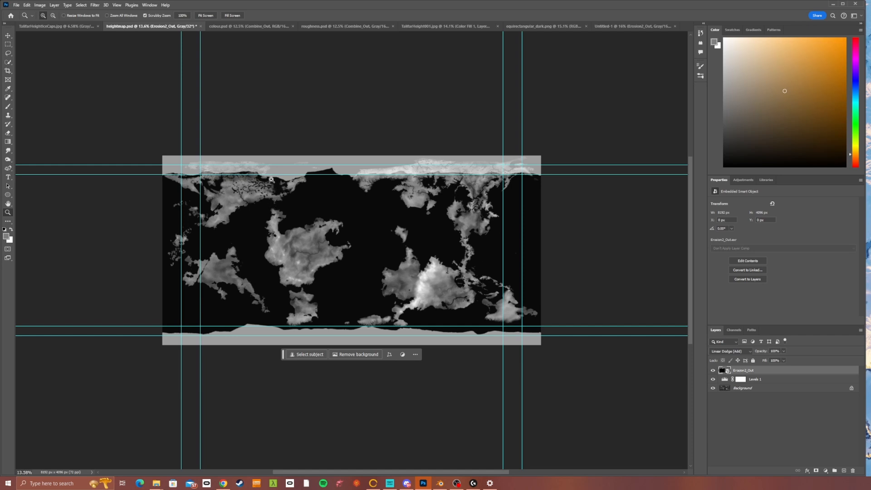
Check the blend mode of the Combine_Out layer in colour.psd, and look over heightmap.psd and the equirectangular image
click(244, 27)
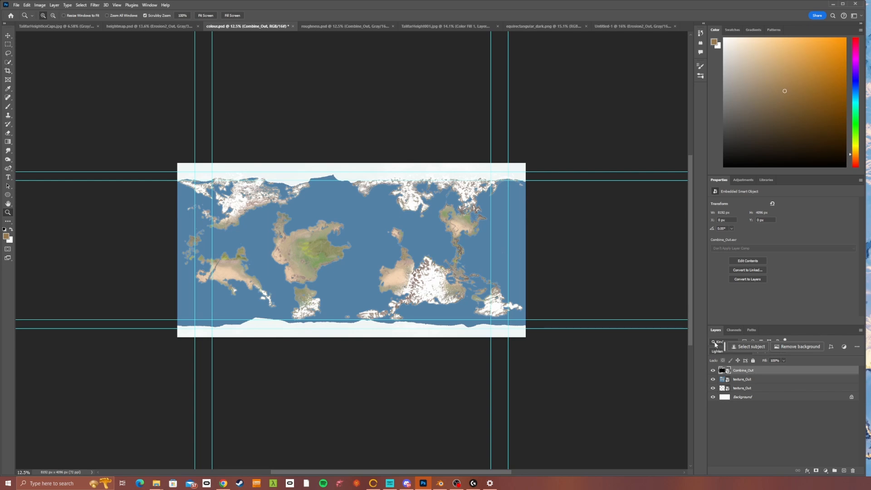
click(728, 353)
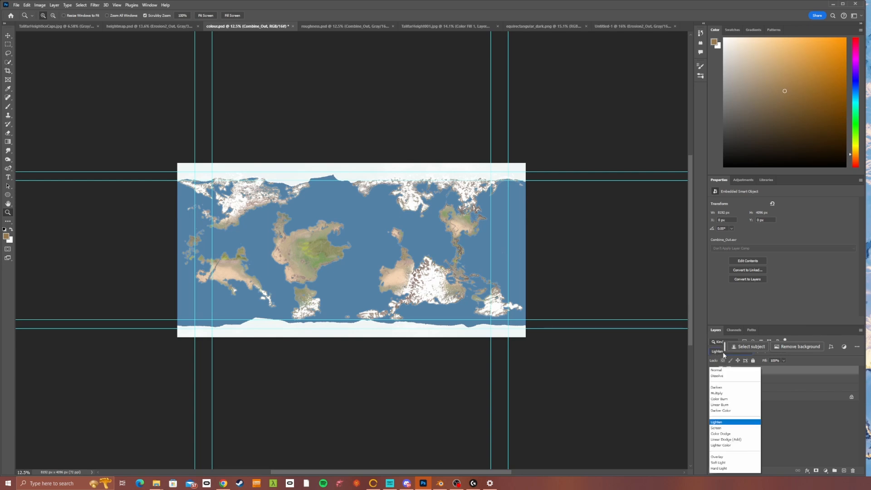
click(724, 347)
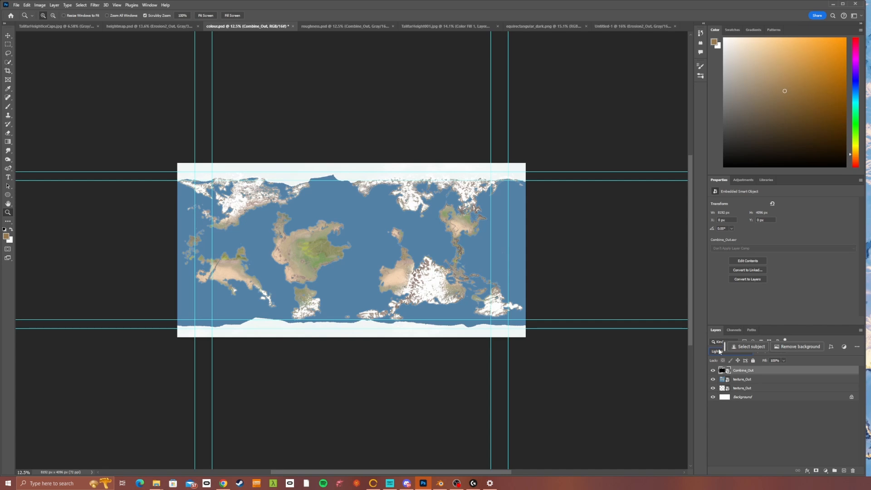
key(ctrl+Tab)
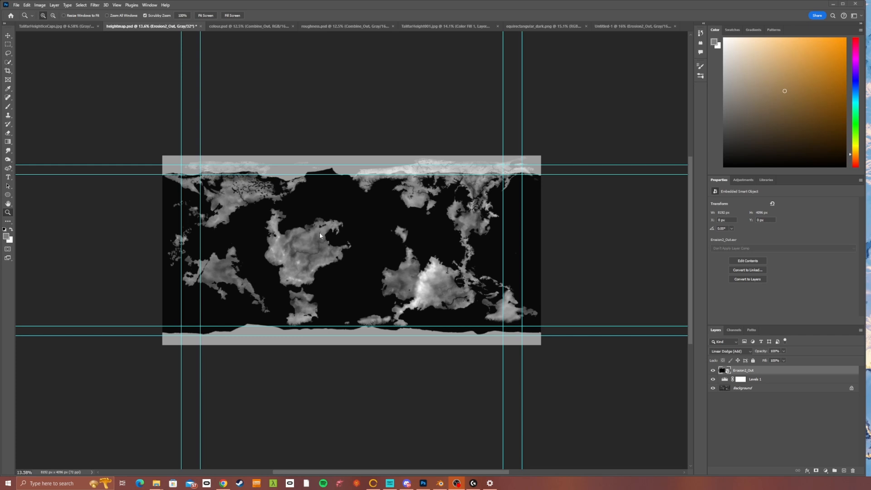
click(544, 26)
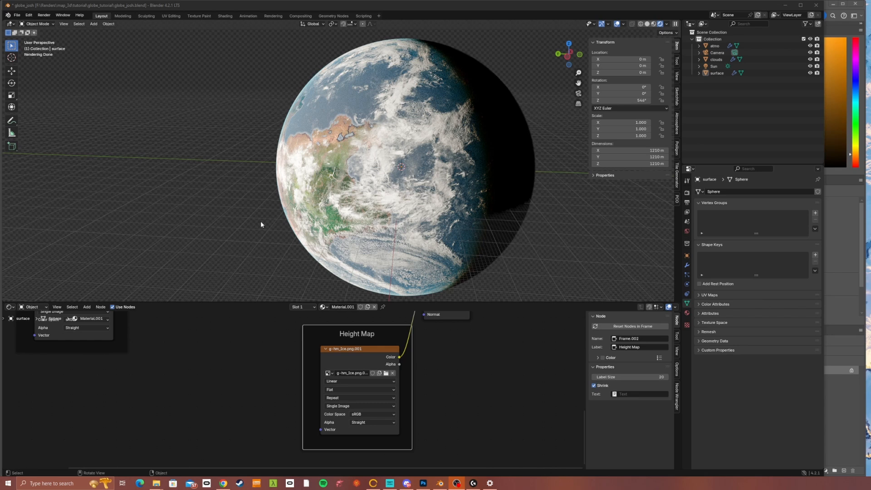
Switch to the globe scene in Blender, select the surface sphere and show its material in the Shader Editor
click(718, 74)
click(717, 73)
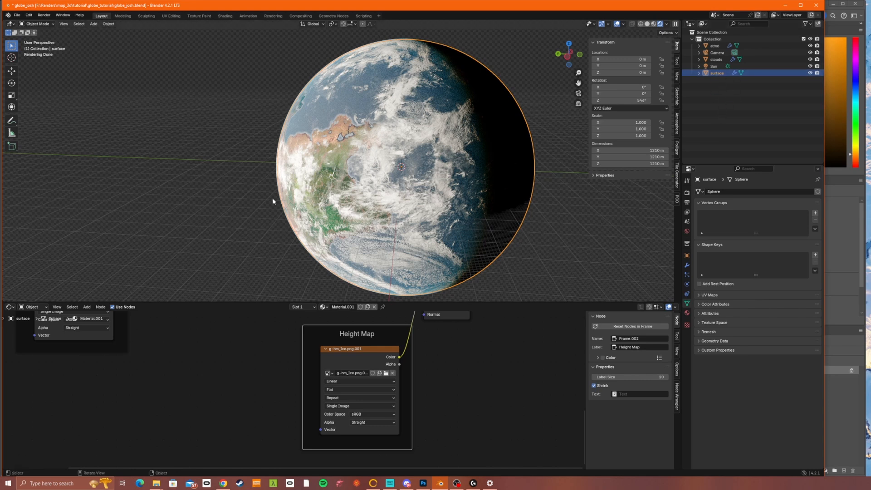
click(10, 307)
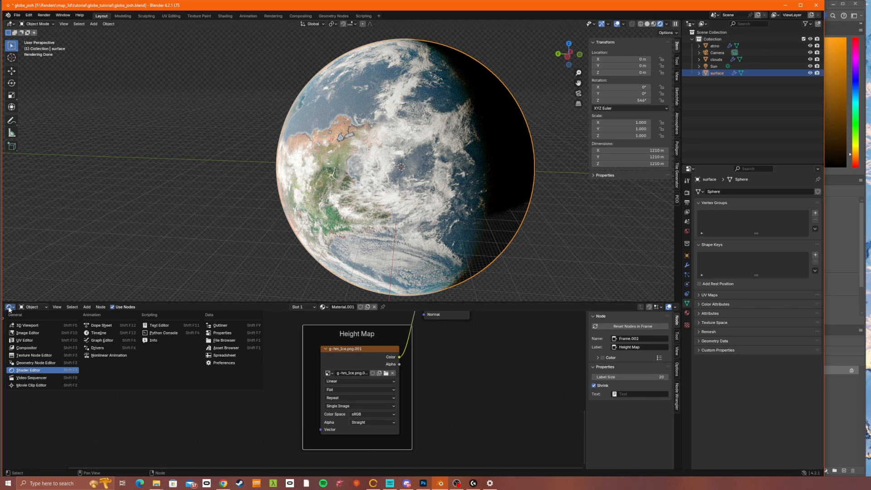
click(27, 370)
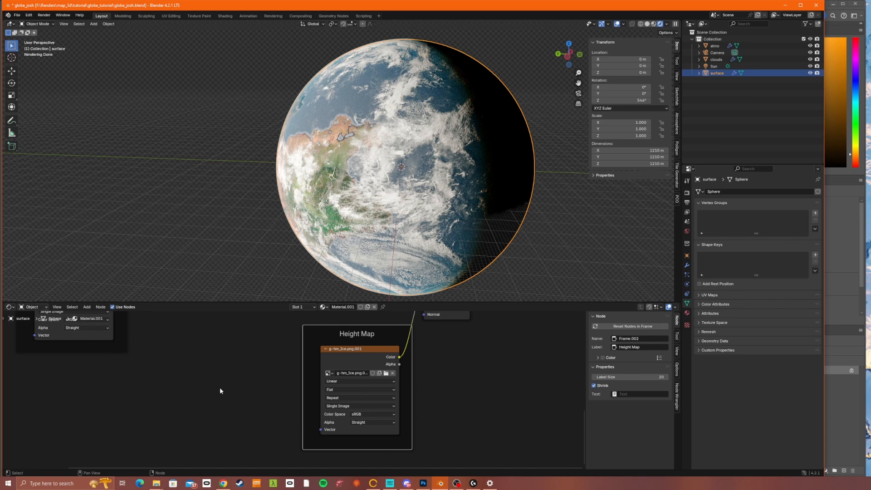
Examine how the colour, roughness and height map image textures feed the surface material's shader nodes
middle_drag(256, 351, 320, 390)
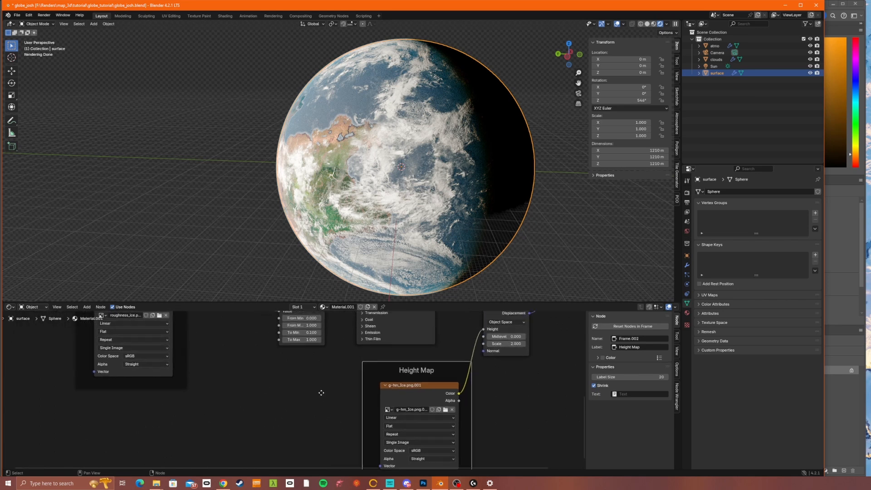
scroll(318, 388, down, 3)
scroll(290, 381, down, 3)
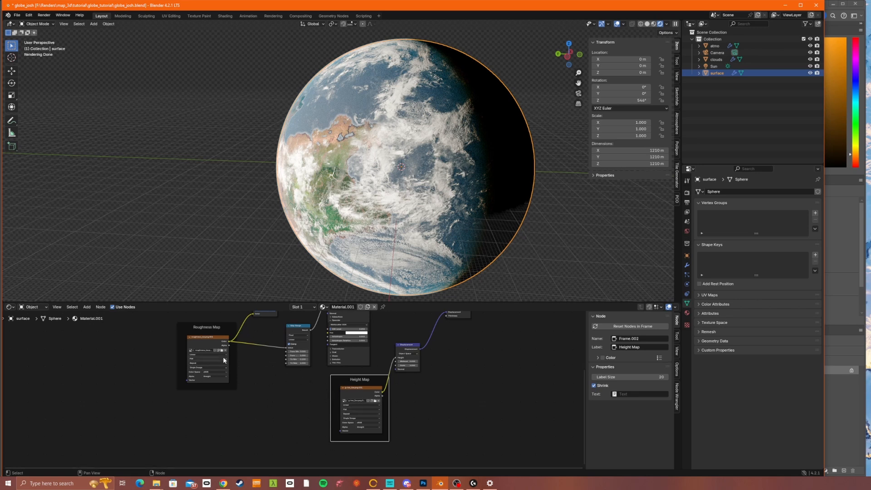
scroll(232, 361, up, 5)
middle_drag(232, 362, 352, 414)
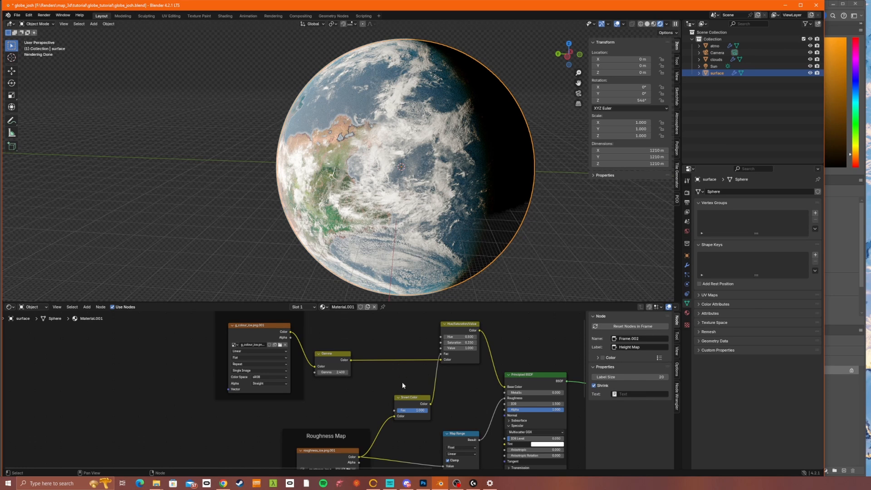
middle_drag(402, 382, 383, 310)
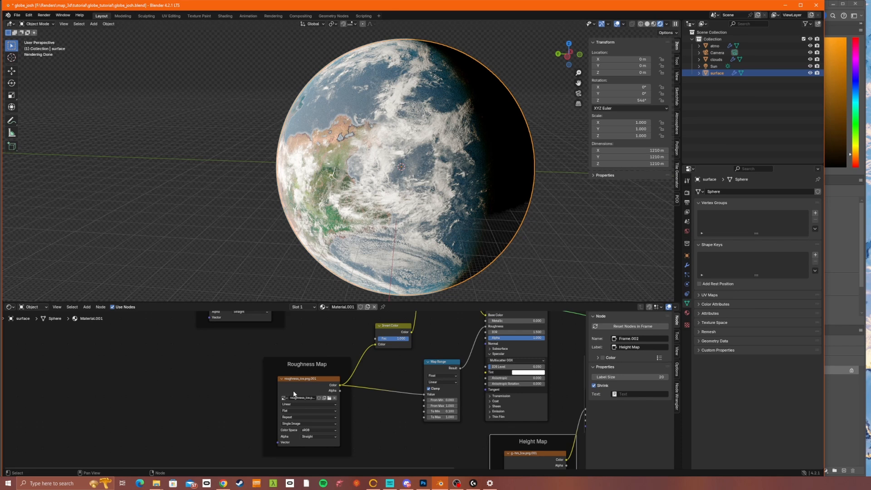
Try an exaggerated Scale of 18.9 on the surface material's Displacement node, and return it to 2
middle_drag(534, 408, 429, 410)
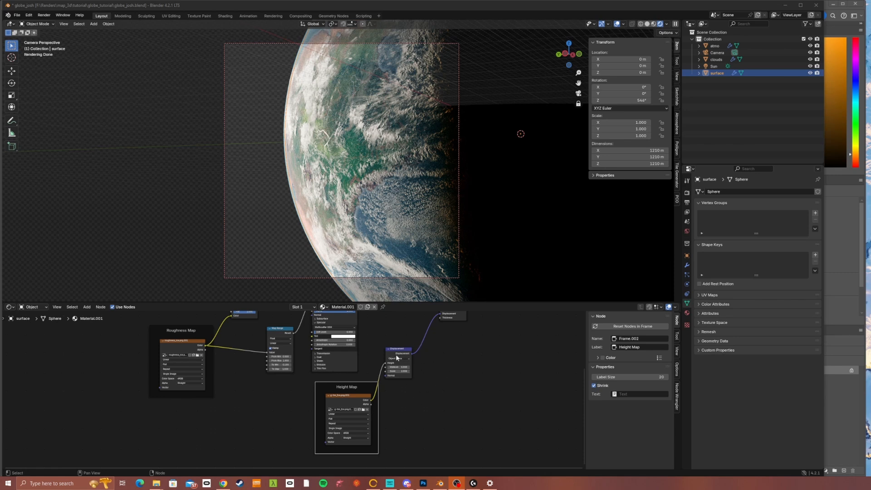
scroll(425, 373, up, 3)
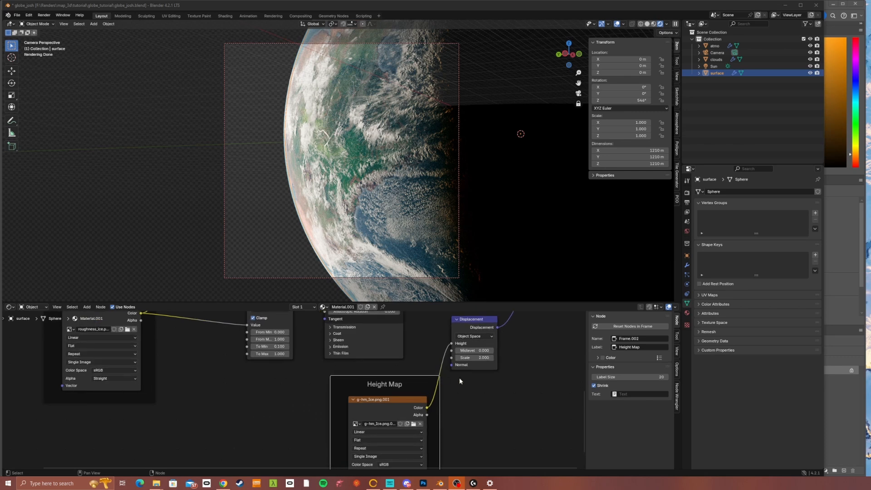
middle_drag(486, 380, 434, 378)
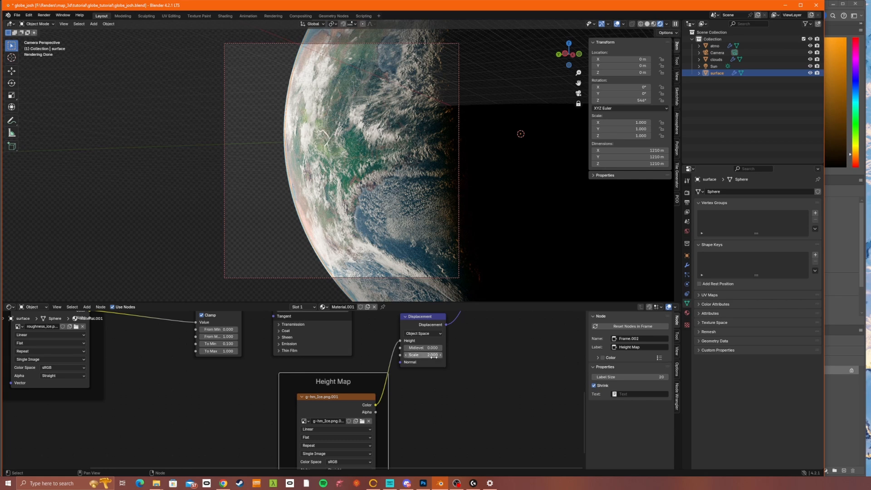
mouse_move(427, 355)
mouse_down()
mouse_move(438, 356)
mouse_move(424, 355)
mouse_up()
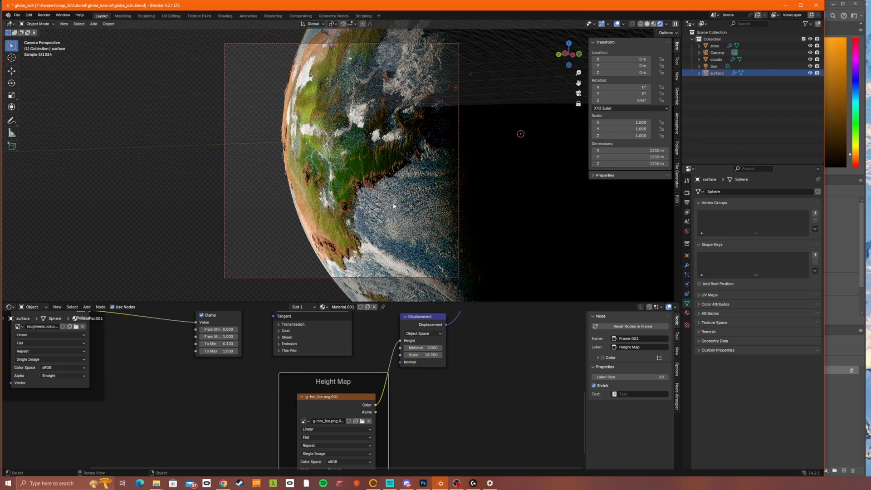
click(426, 355)
text(1)
key(Return)
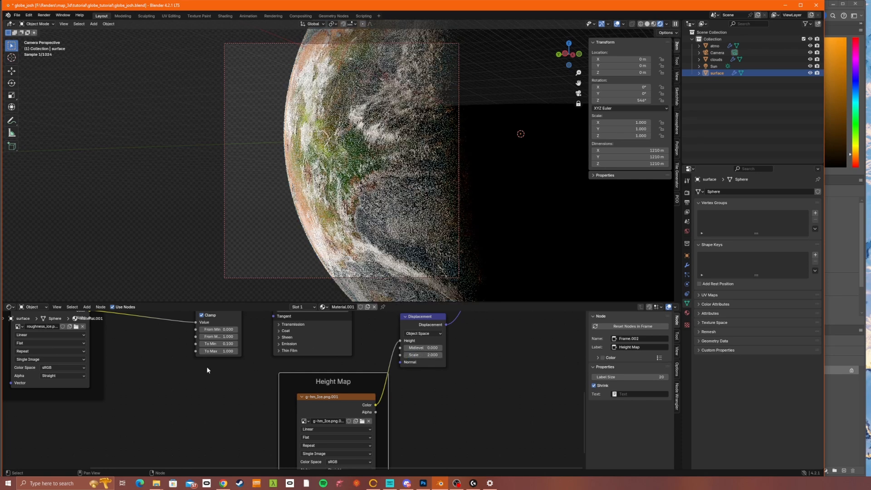
Examine the Colour Map texture's path through the Gamma and Hue/Saturation/Value nodes into the surface shader
middle_drag(206, 366, 403, 427)
drag(324, 359, 325, 361)
middle_drag(325, 362, 346, 441)
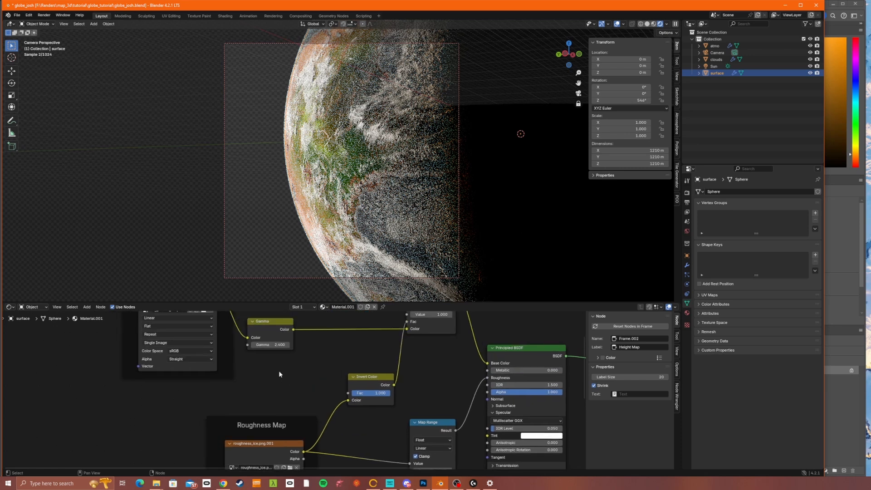
middle_drag(277, 368, 361, 414)
middle_drag(298, 351, 295, 373)
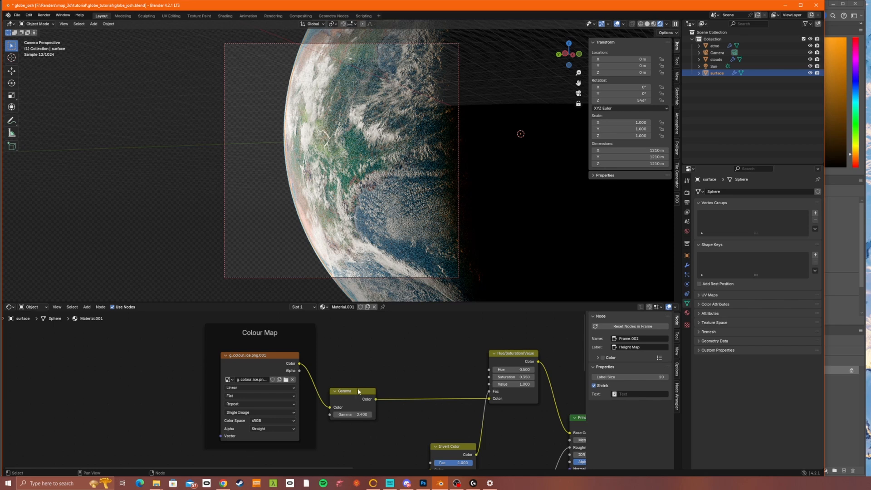
middle_drag(471, 397, 361, 385)
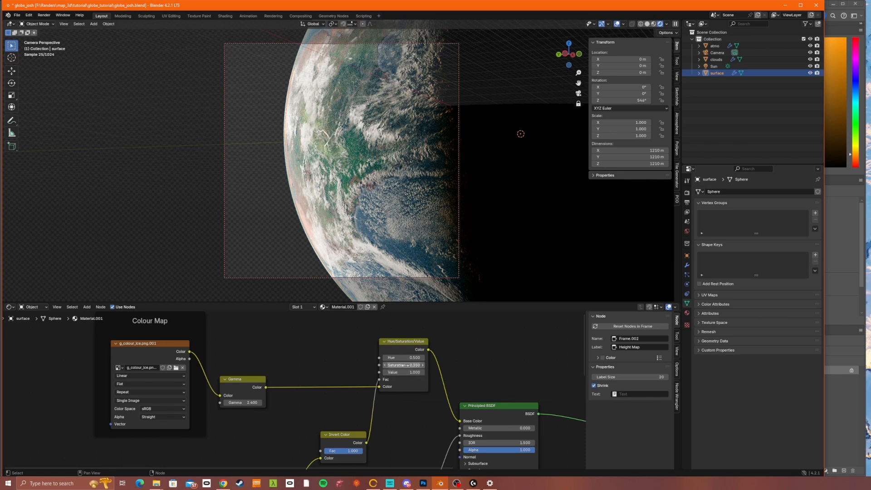
scroll(403, 365, down, 3)
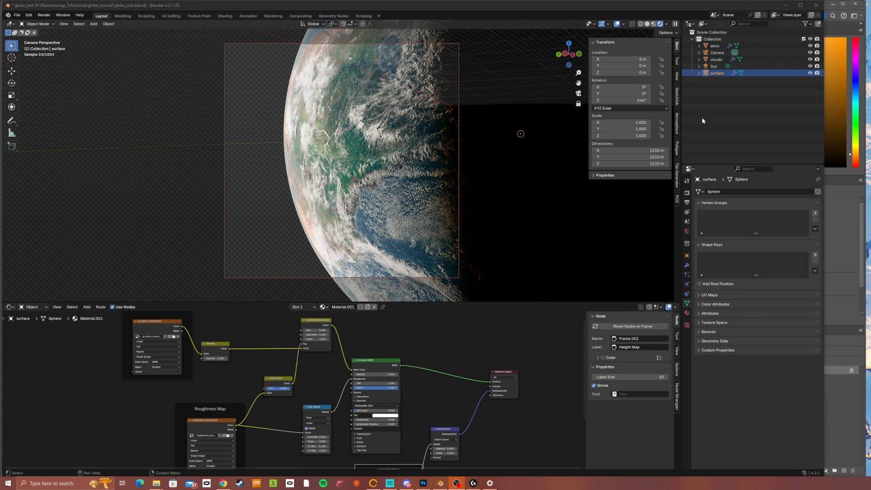
Select the clouds sphere and bring up its Cloud texture and Adjust Cloud amount nodes
click(718, 60)
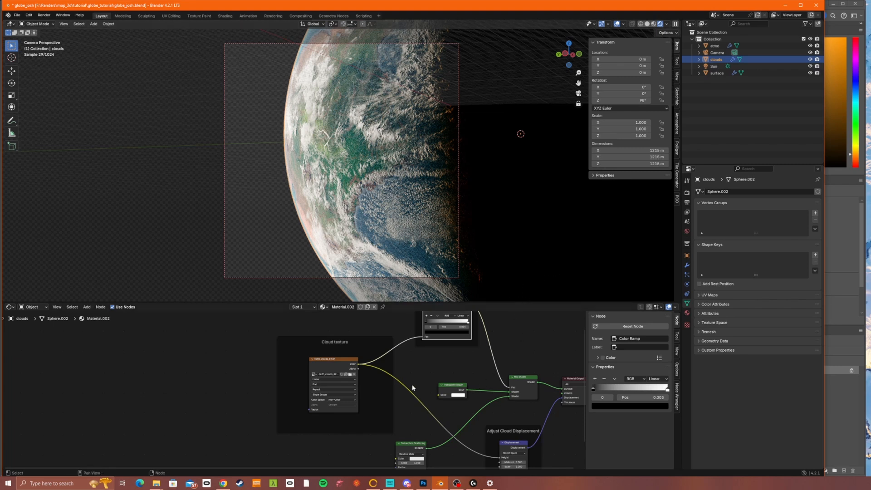
key(KP_Decimal)
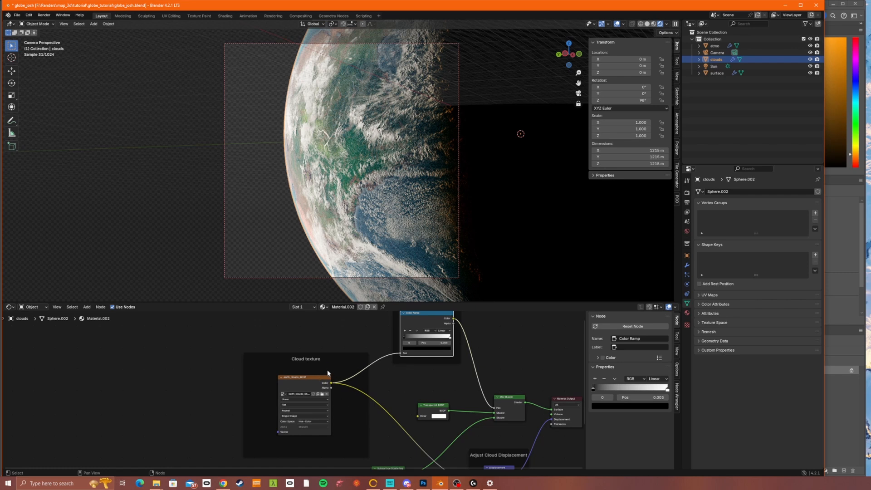
middle_drag(382, 374, 349, 397)
scroll(369, 396, up, 1)
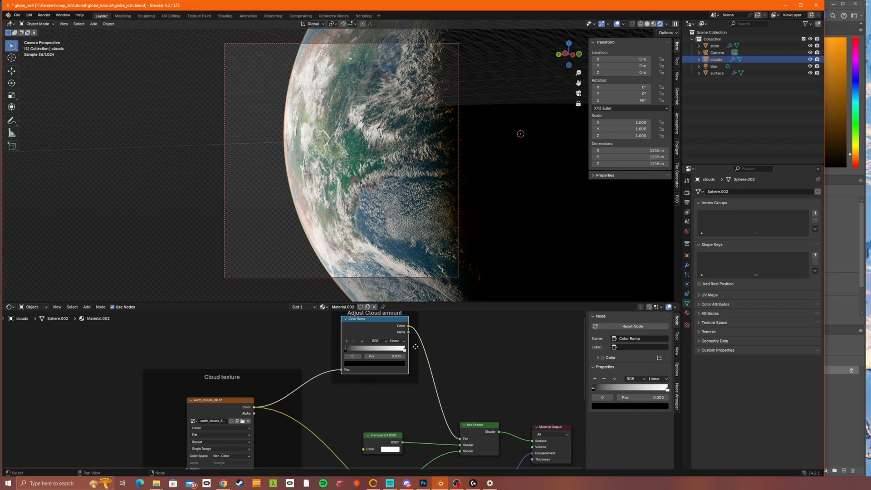
Try moving the cloud amount Color Ramp's black stop to 0.173, undo it, and look at the cloud displacement nodes
drag(345, 349, 357, 353)
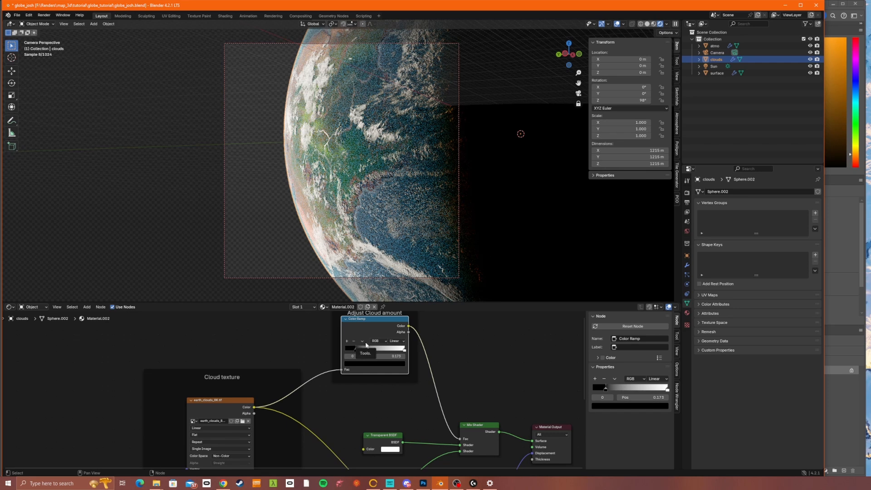
key(ctrl+z)
middle_drag(444, 404, 352, 304)
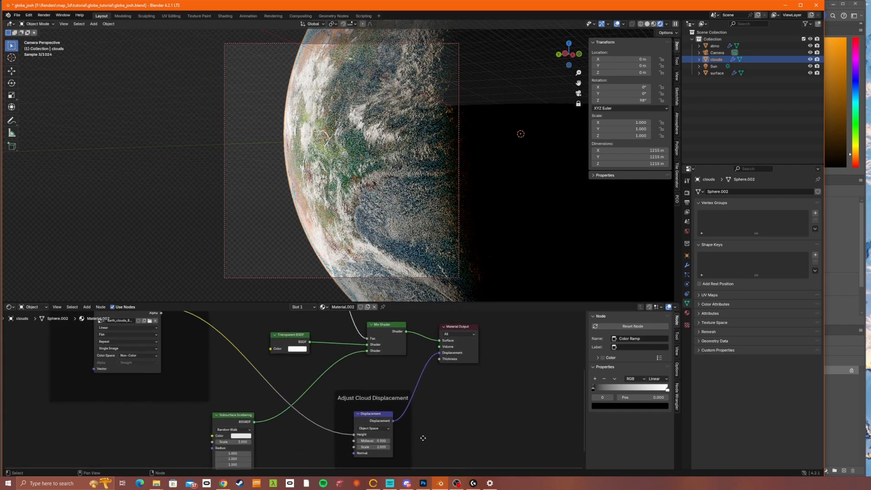
Try a Scale of 0.1 on the Displacement node in the clouds material's Adjust Cloud Displacement frame
middle_drag(423, 438, 426, 411)
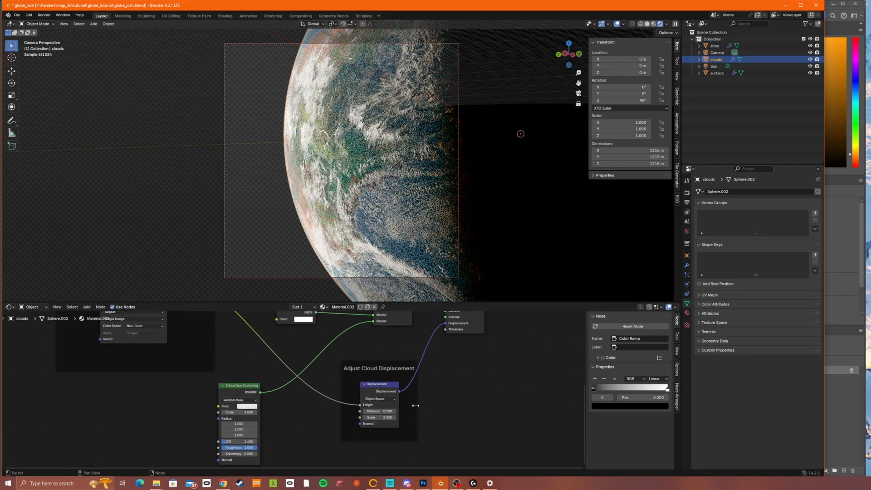
double_click(383, 417)
text(0.1)
key(Return)
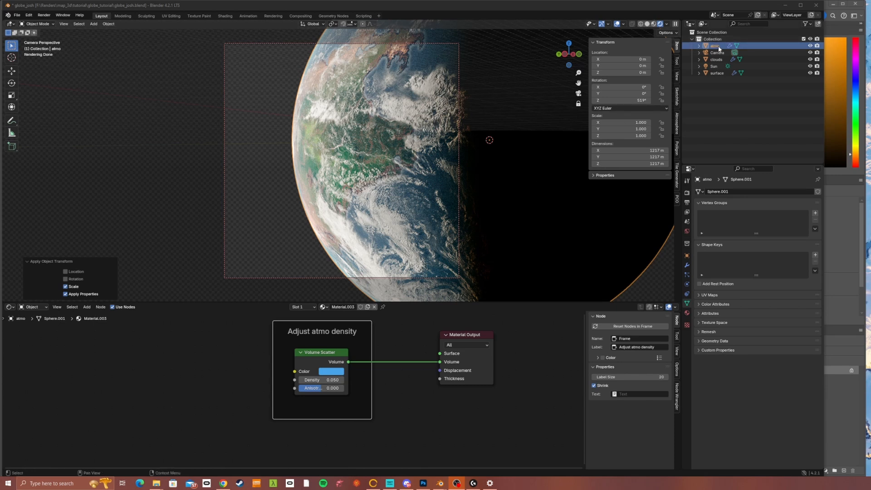
Show the atmo material in the Shader Editor and try a different Density on its Volume Scatter node
click(9, 307)
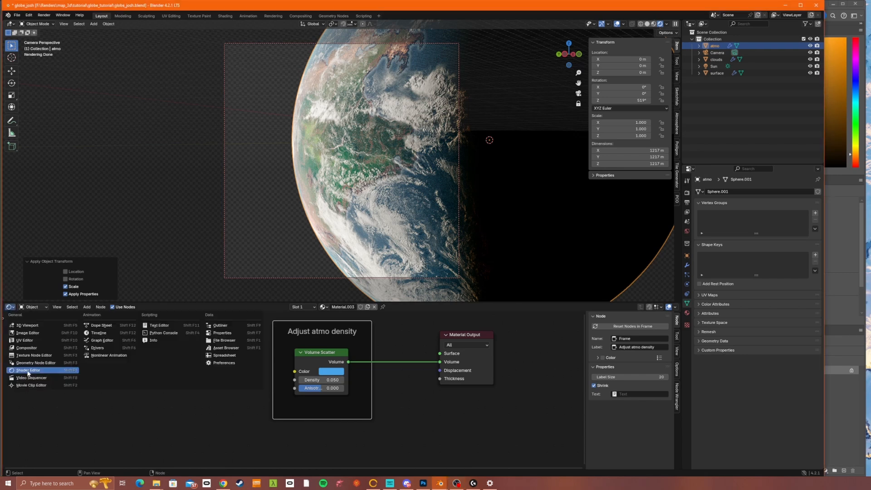
click(28, 373)
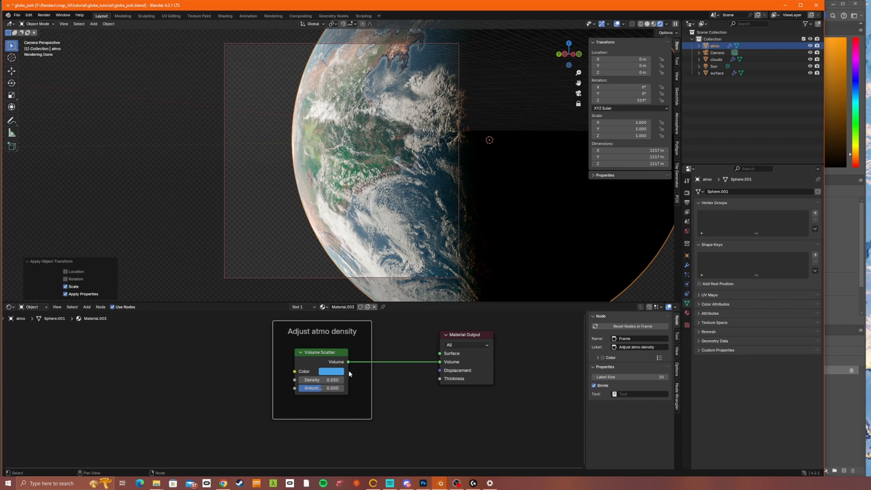
mouse_move(334, 380)
mouse_down()
mouse_move(351, 380)
mouse_move(324, 381)
mouse_up()
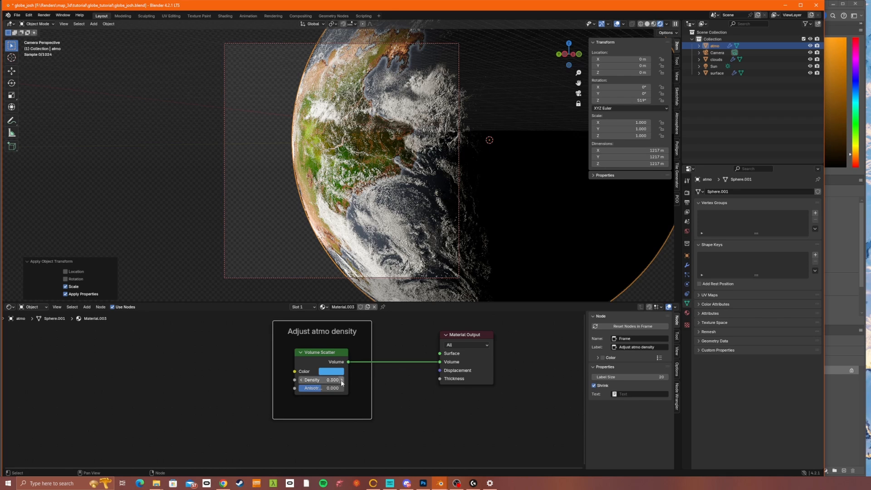
click(443, 218)
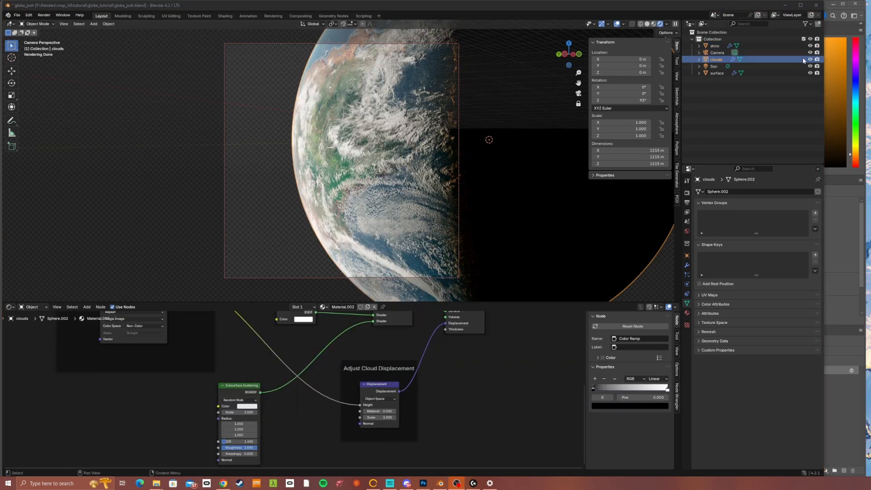
Hide the atmo and clouds spheres in the viewport and inspect the bare planet surface
click(810, 45)
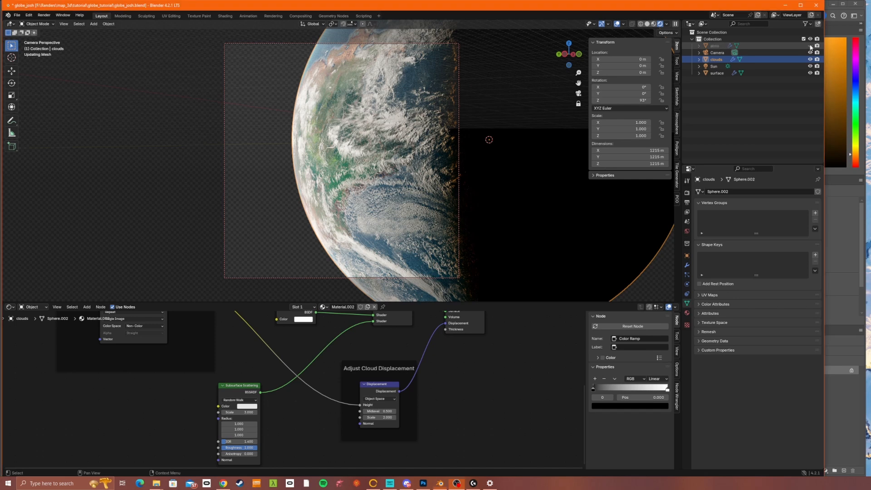
click(811, 60)
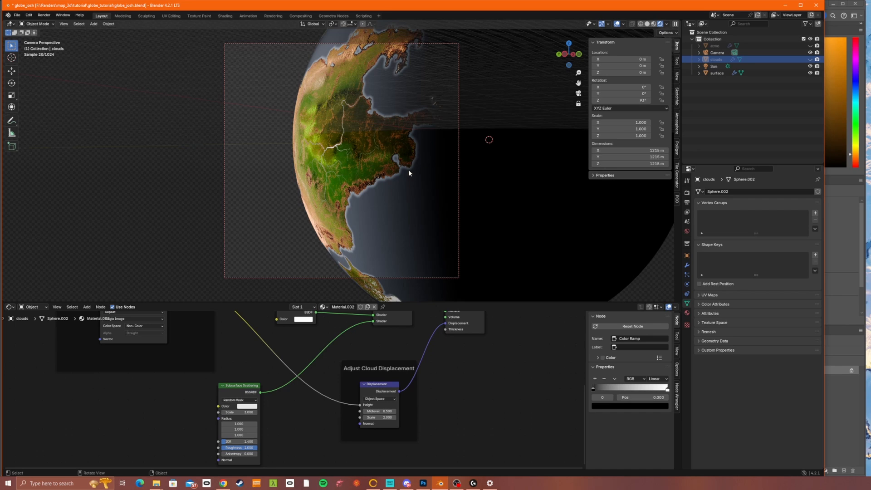
middle_drag(399, 170, 399, 171)
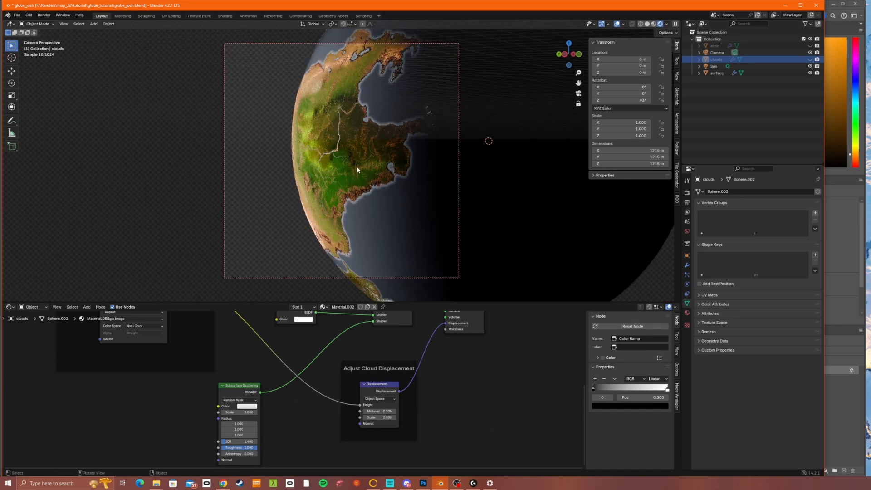
middle_drag(361, 156, 350, 113)
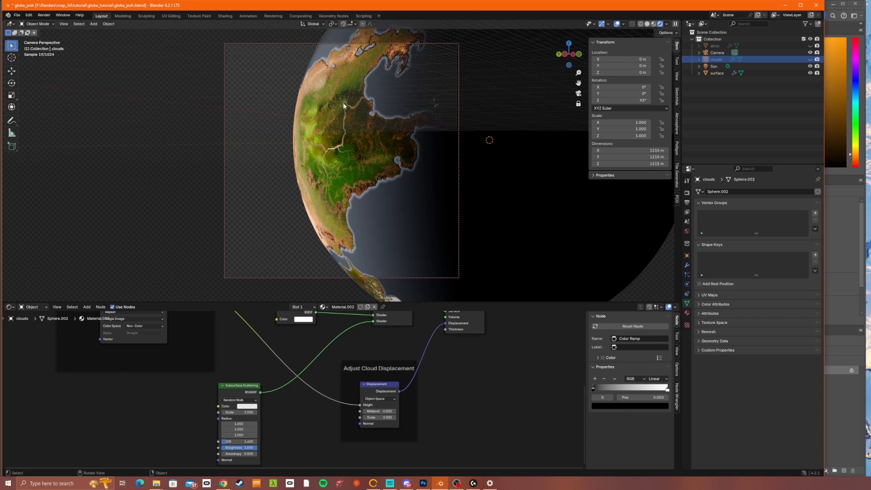
Select the Sun light and set its Z rotation to 190°
click(712, 67)
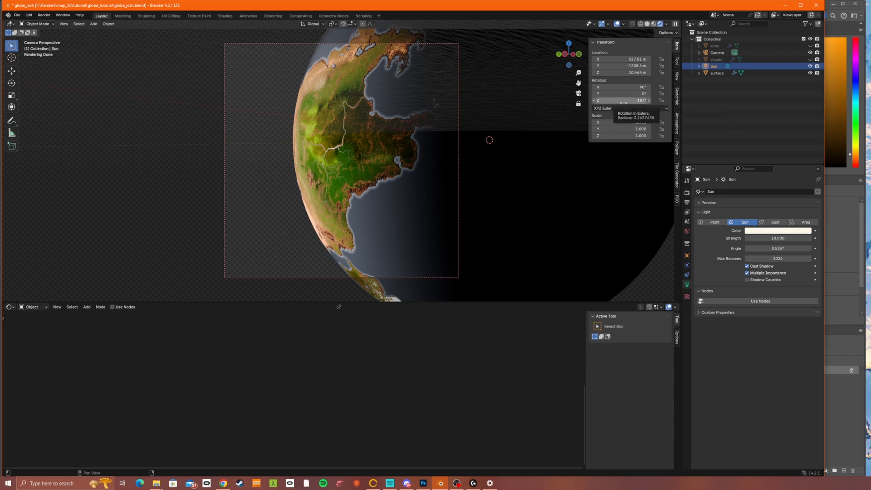
mouse_move(623, 103)
mouse_down()
mouse_move(590, 103)
mouse_move(628, 102)
mouse_up()
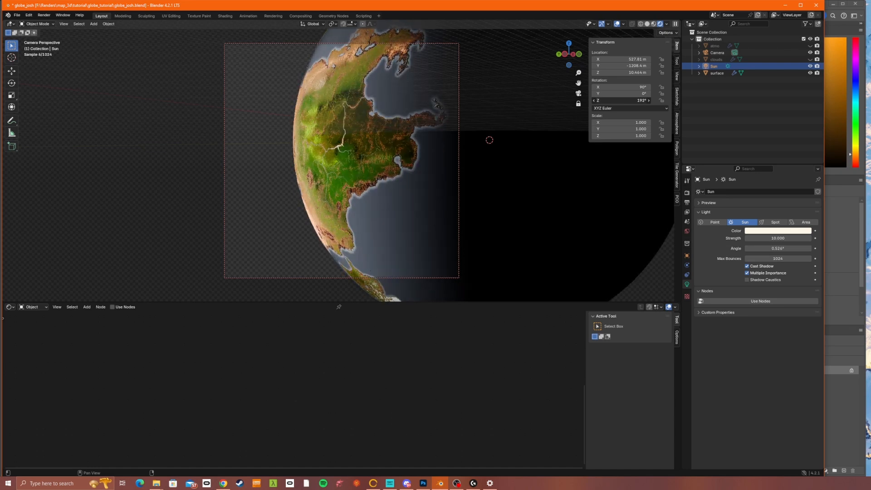
drag(628, 103, 624, 103)
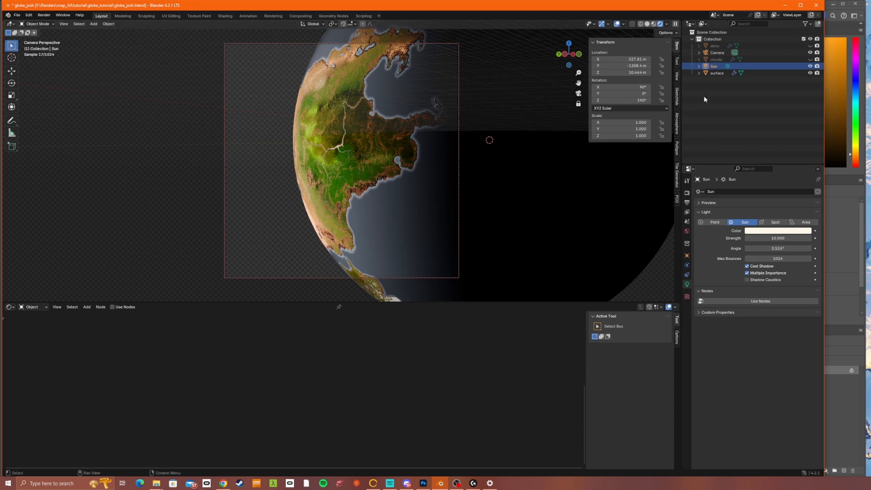
Make the clouds and atmo spheres visible again in the viewport
click(811, 60)
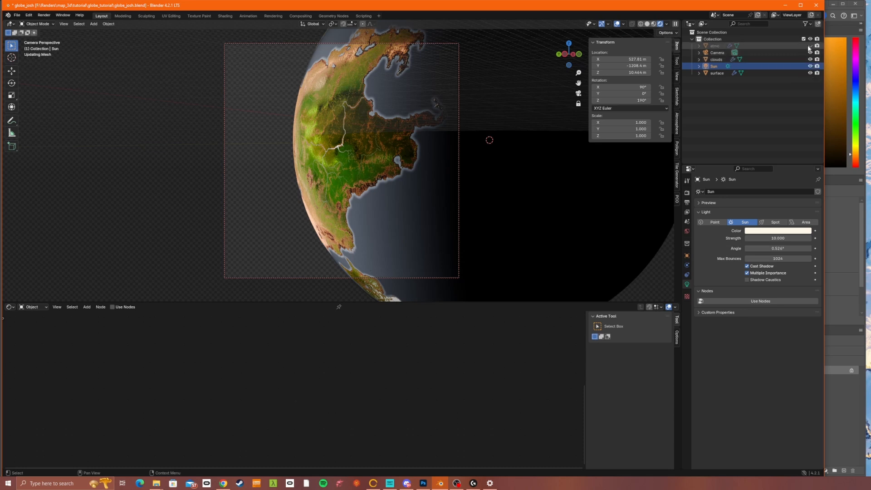
click(810, 46)
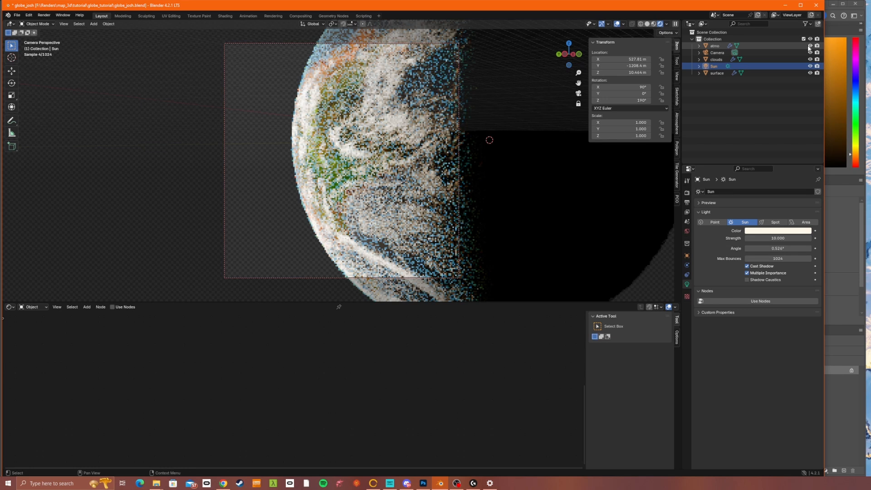
click(810, 46)
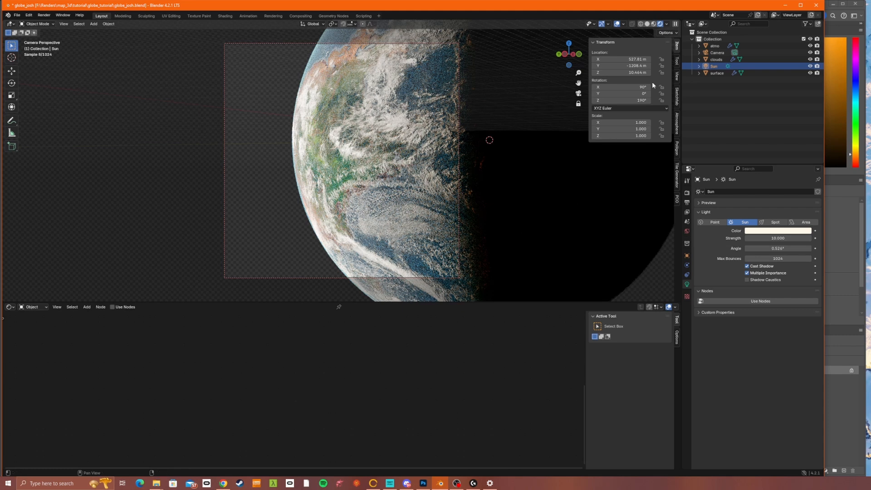
Rotate the clouds sphere around its Z axis to bring a different cloud pattern over the continent
click(719, 60)
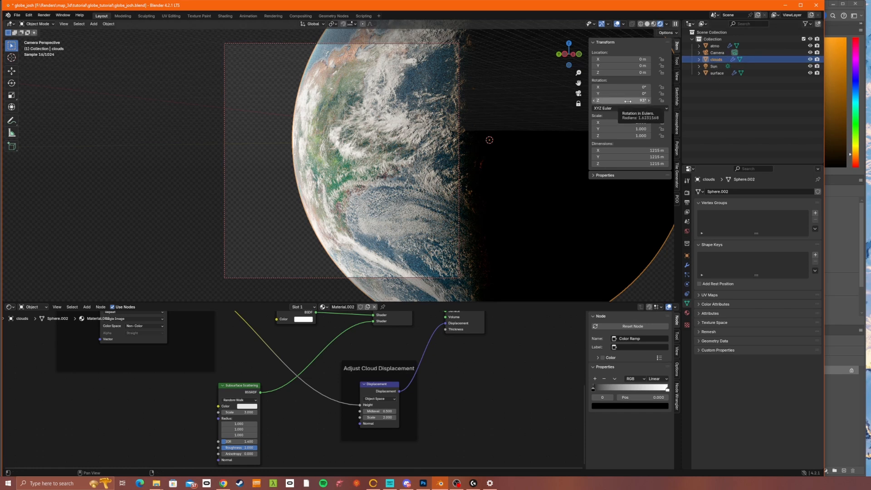
drag(628, 101, 687, 100)
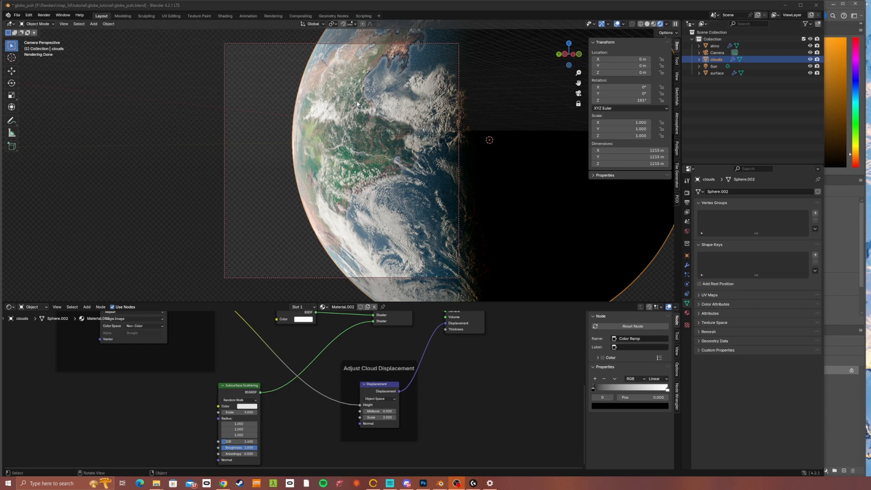
click(269, 193)
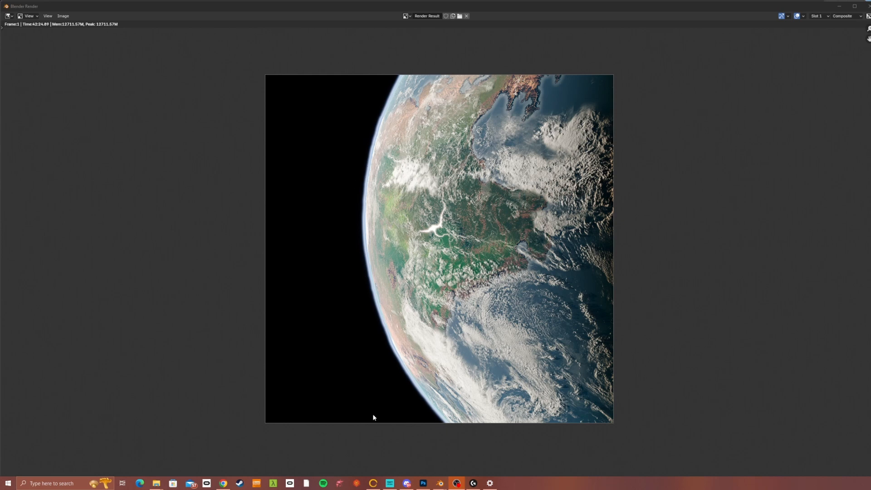
Compare the finished planet render with the compositing node tree of Glare, Blur, Color Ramp and Alpha Over nodes
mouse_move(228, 484)
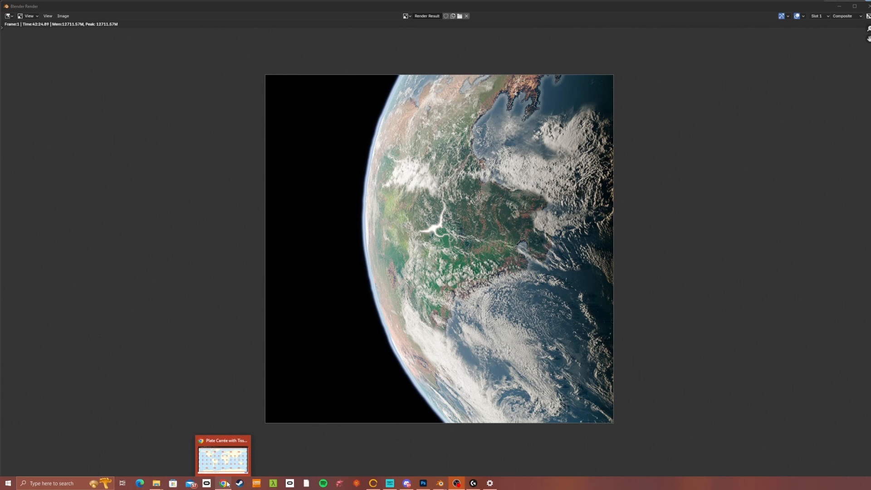
mouse_move(440, 483)
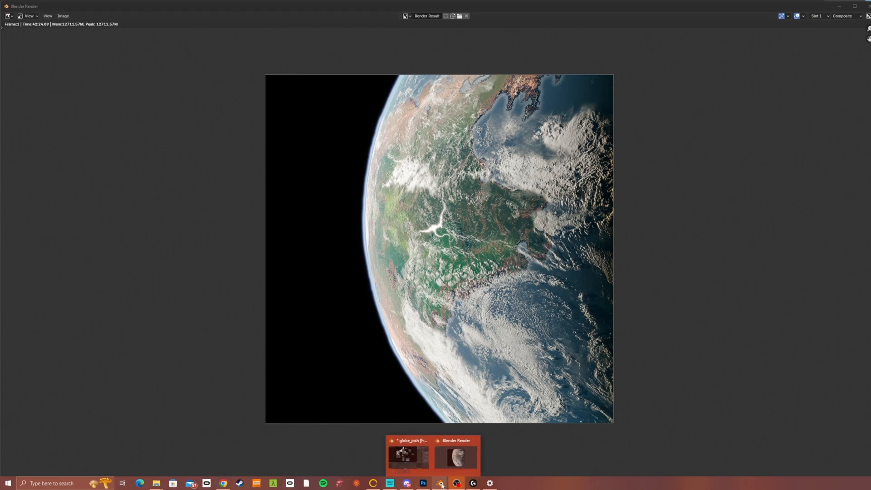
click(416, 456)
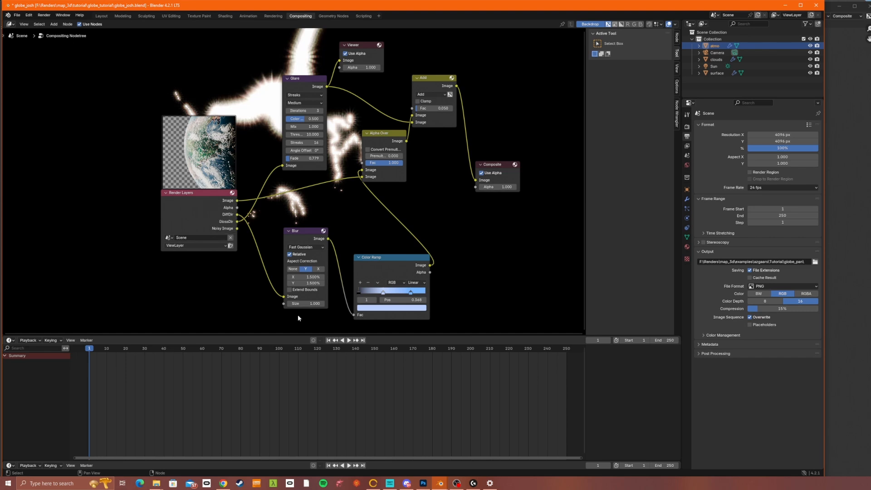
mouse_move(440, 487)
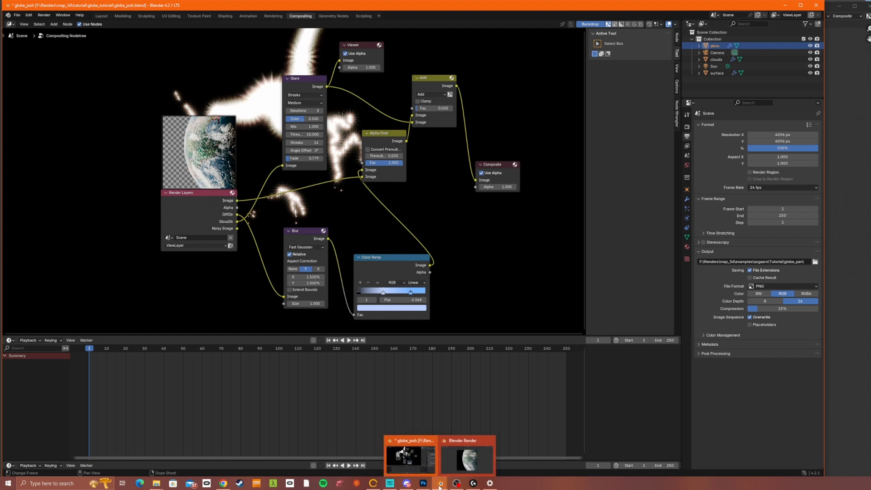
click(467, 459)
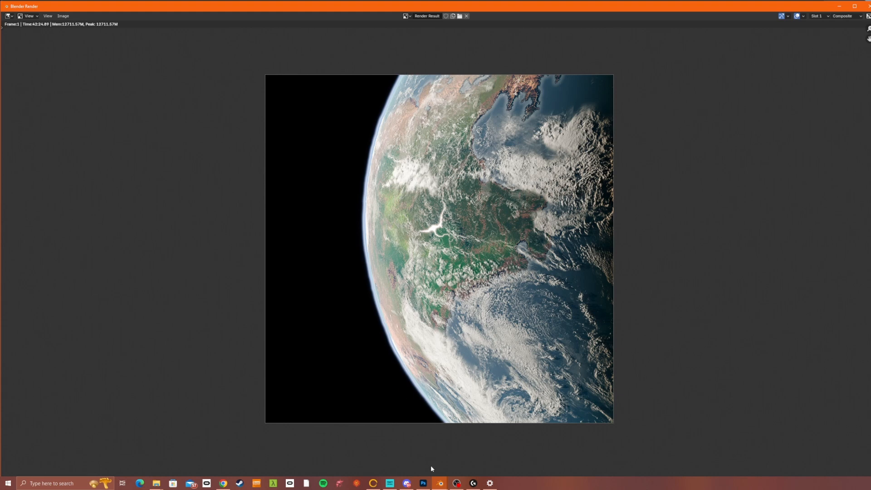
Feed the Render Layers Alpha output into the Blur node's Image input in the compositor and view the resulting render
mouse_move(440, 484)
click(415, 459)
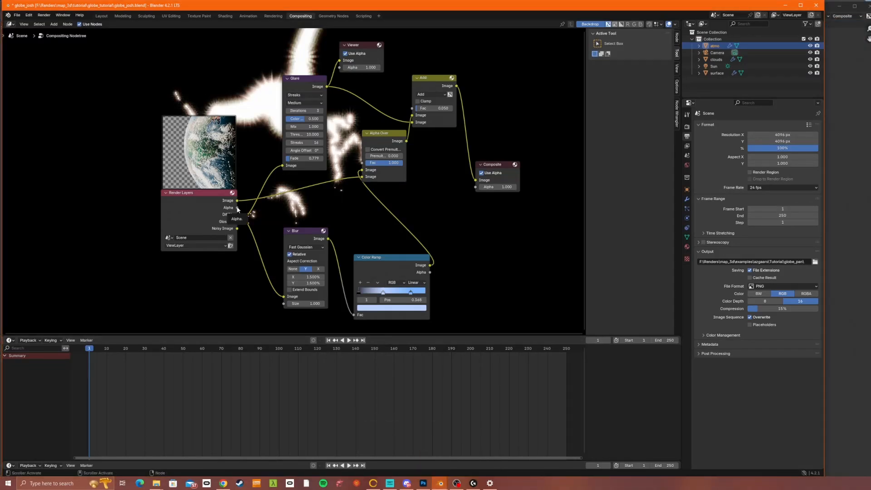
drag(238, 208, 284, 299)
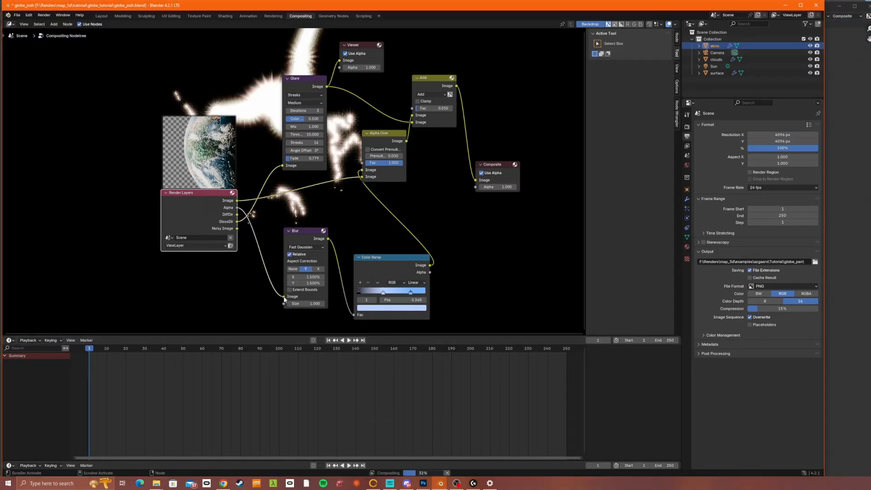
key(F11)
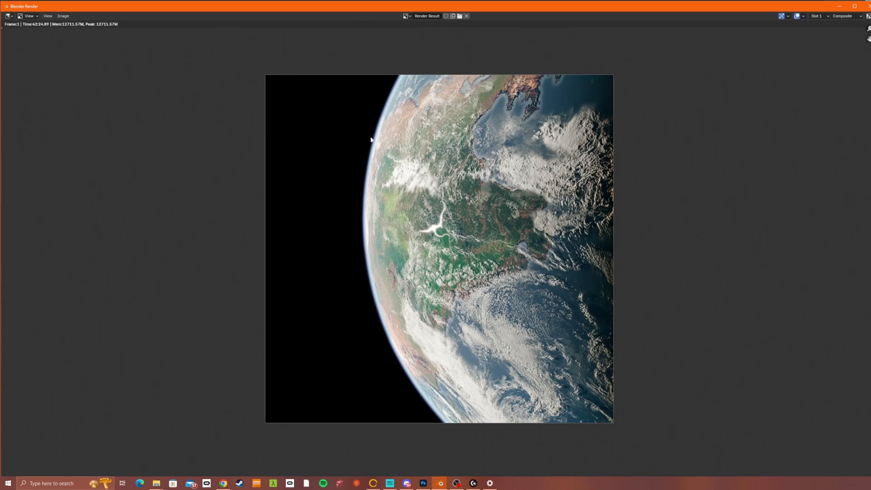